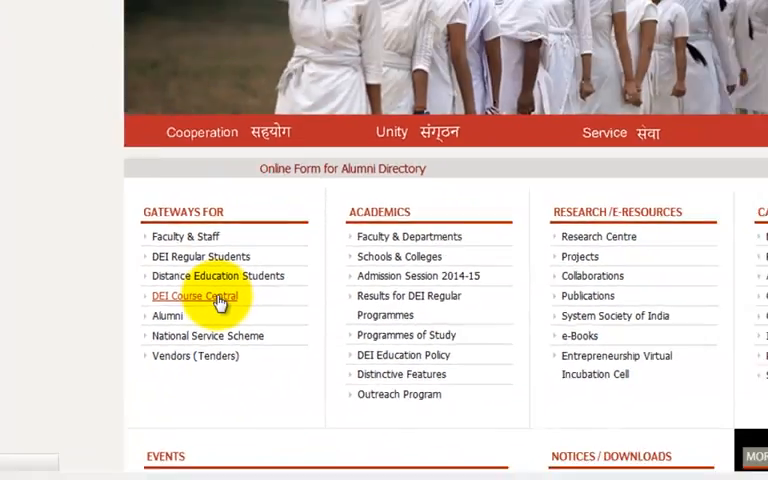
Return to the DEI homepage and enter the address deilms.dei.ac.in/deilms
left_click(228, 258)
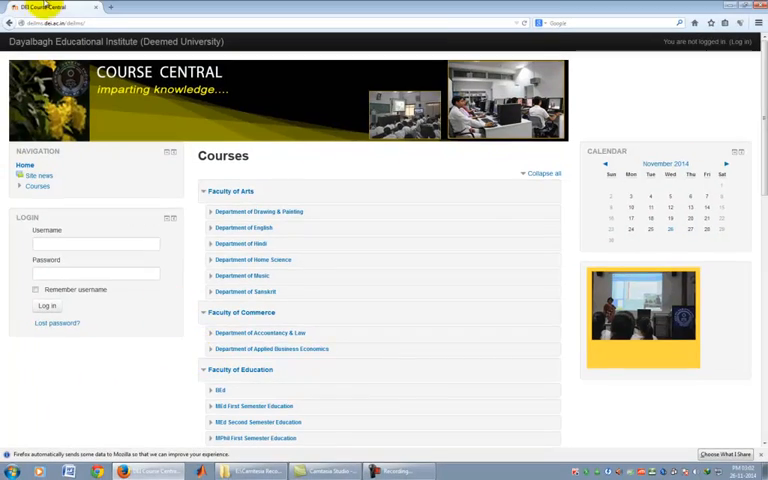
left_click(9, 23)
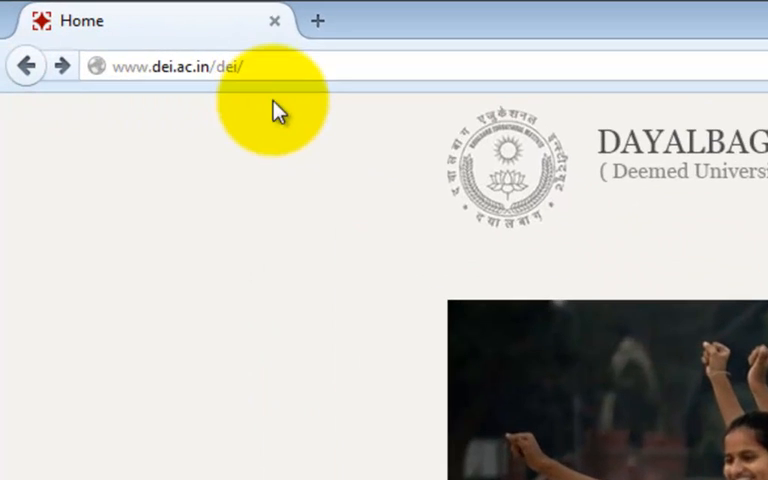
left_click(160, 40)
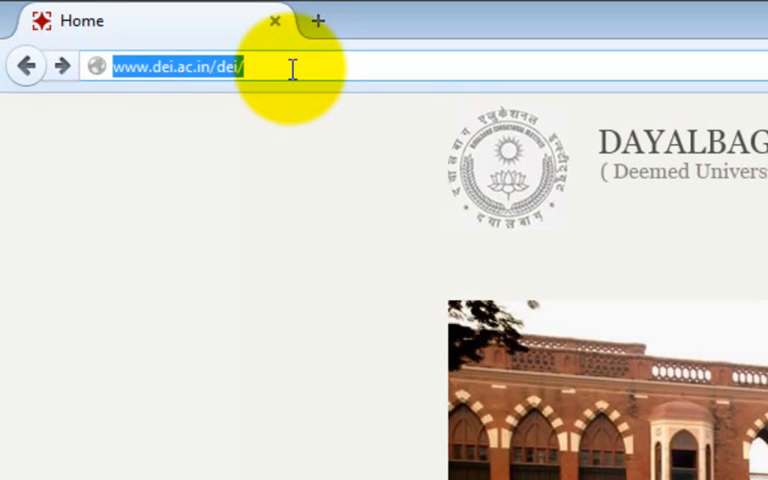
type("de")
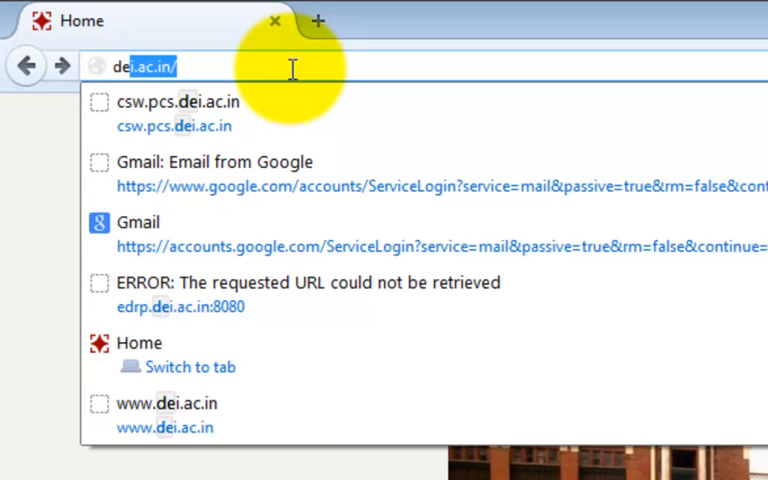
type("ilms")
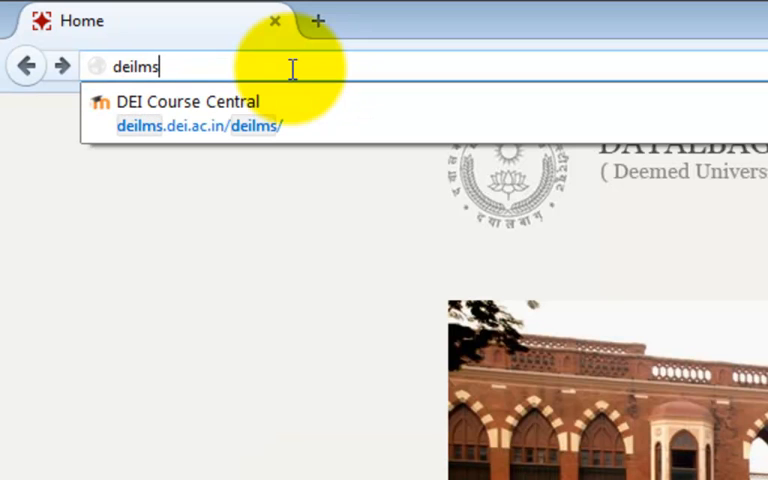
type(".dei.ac.")
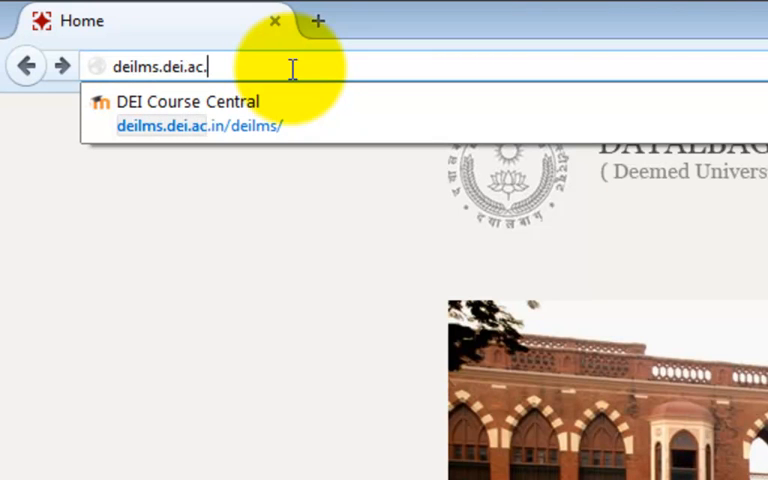
type("in/de")
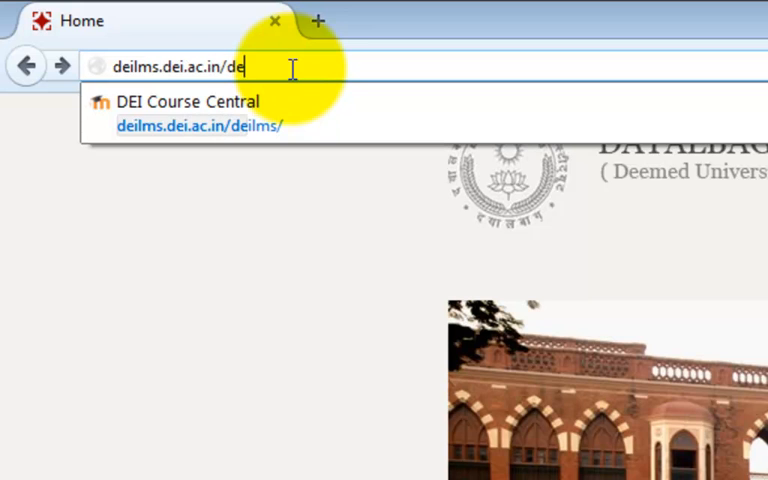
type("ilms")
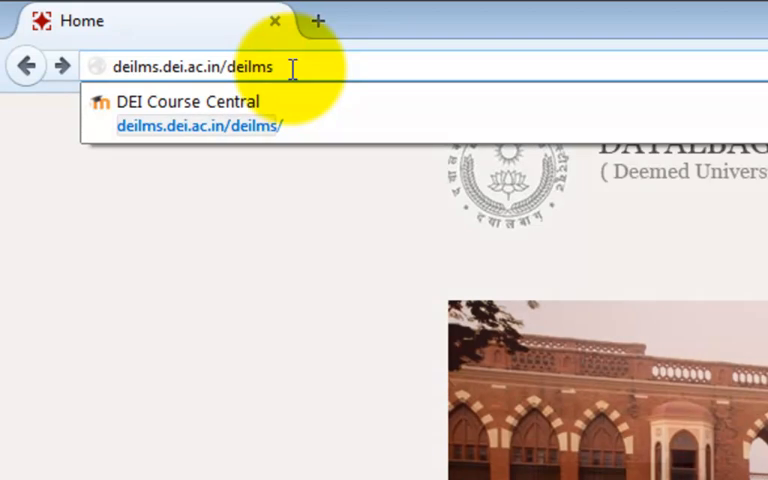
Load the Course Central address and enter the teacher's username and password
key("Return")
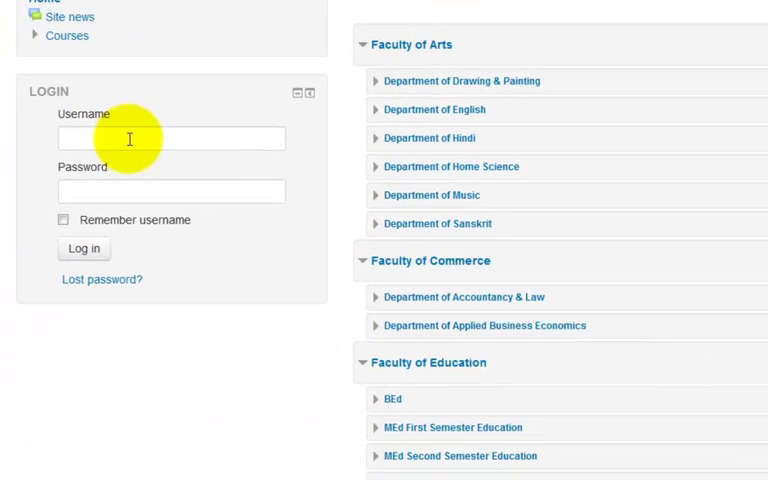
left_click(129, 138)
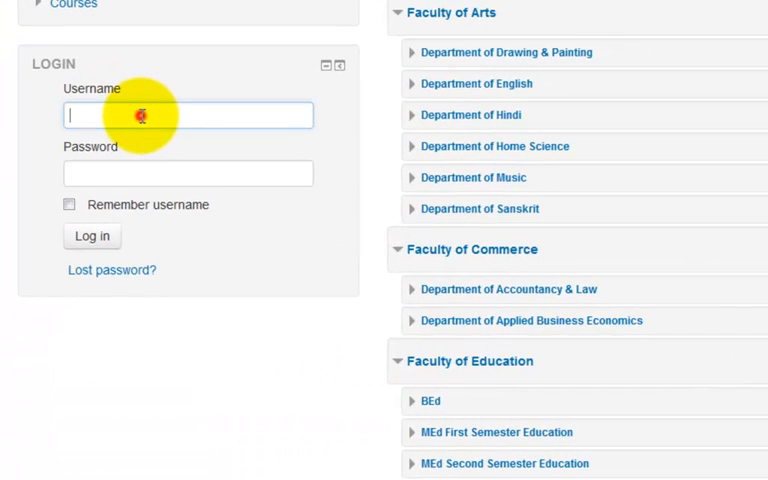
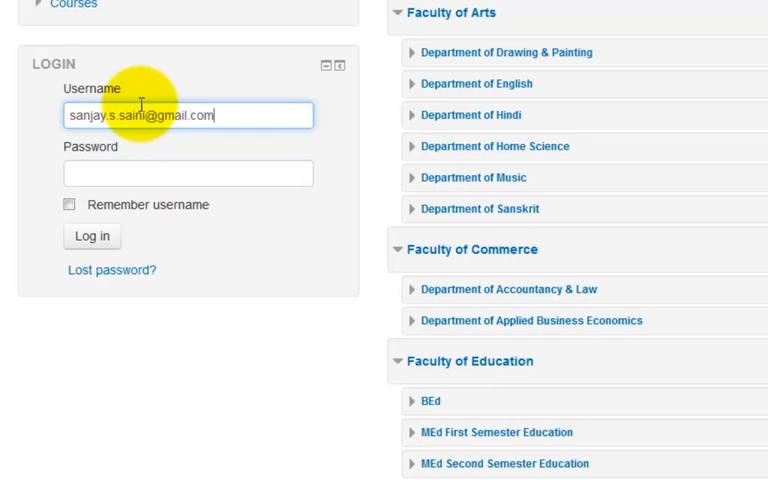
key("Tab")
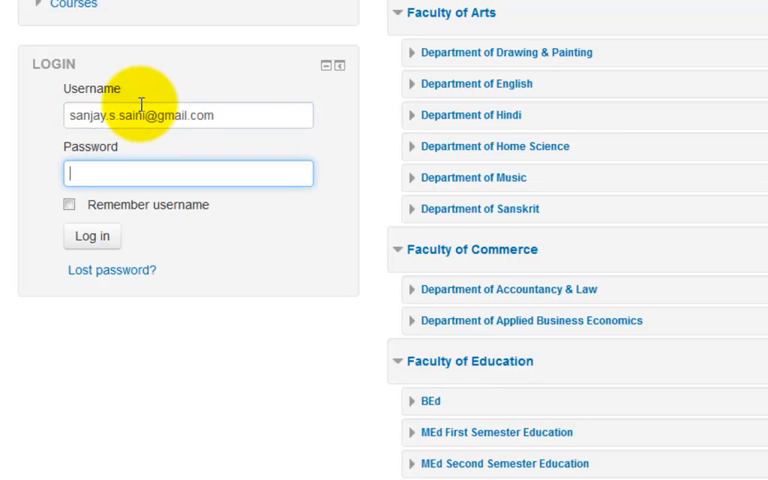
type("••••••")
type("•••••")
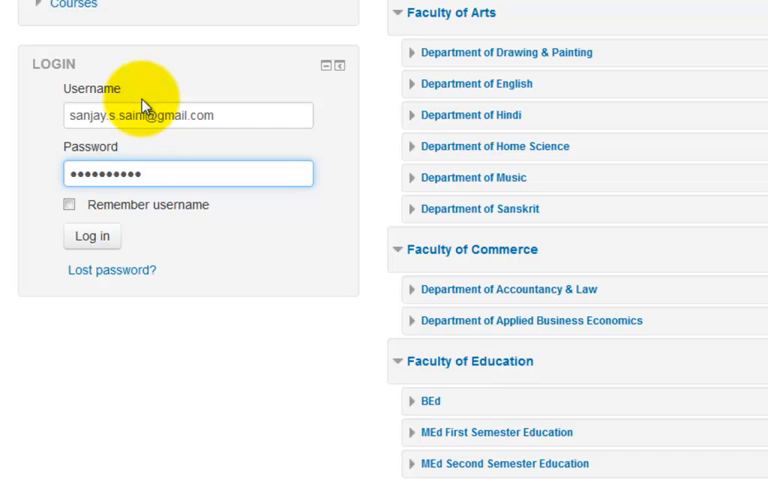
Sign in to Course Central so My courses lists CSM703 and the other courses
left_click(92, 235)
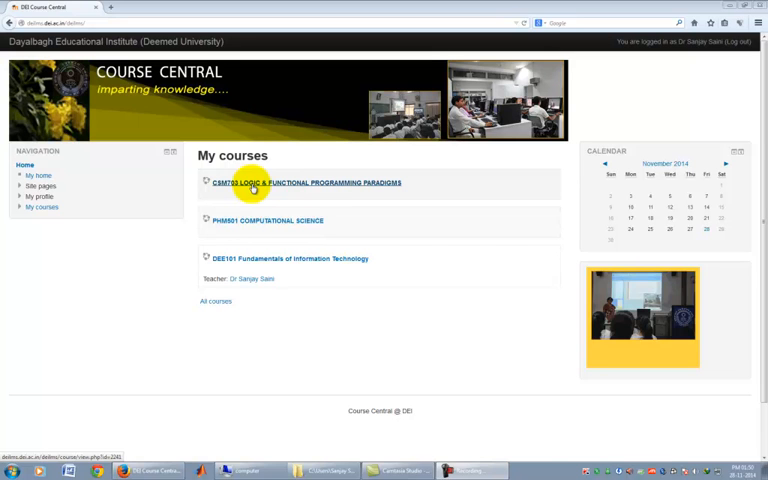
Enter the CSM703 course and turn editing on
left_click(252, 183)
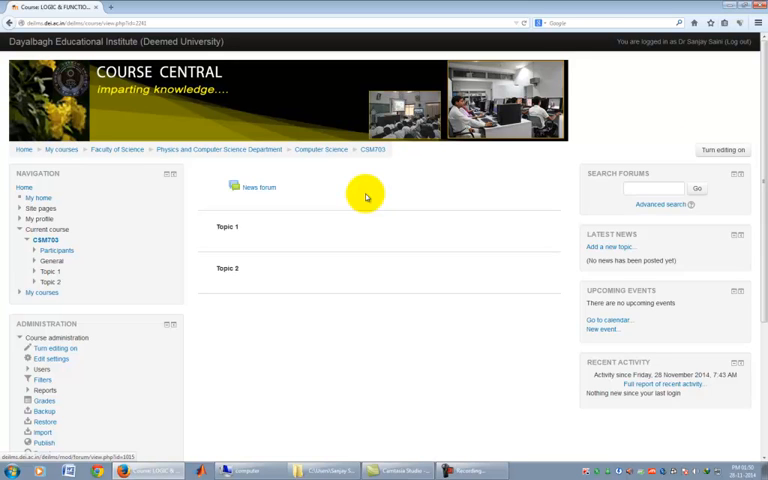
left_click(705, 150)
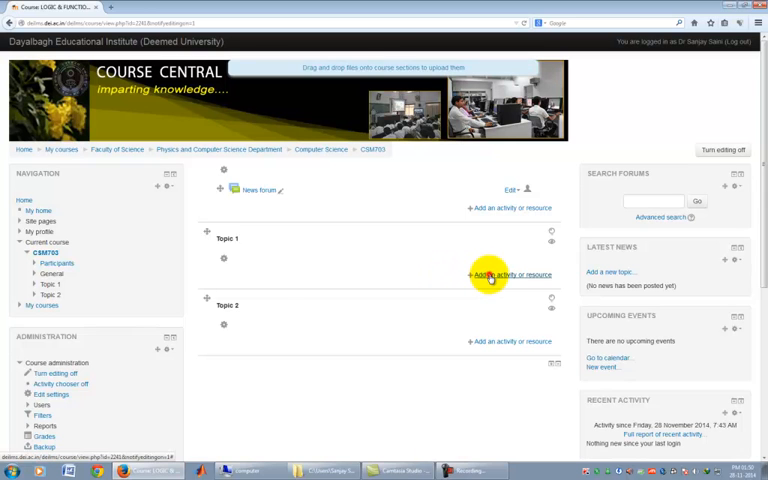
Add a new Page resource under Topic 1
left_click(489, 275)
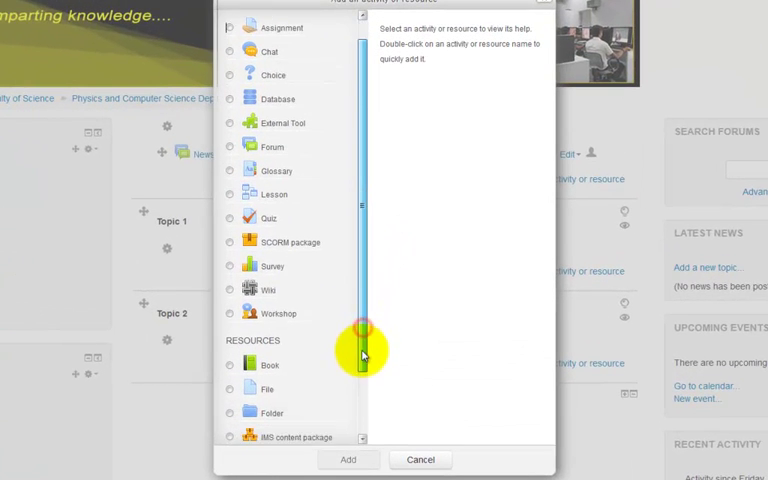
left_click_drag(363, 352, 362, 430)
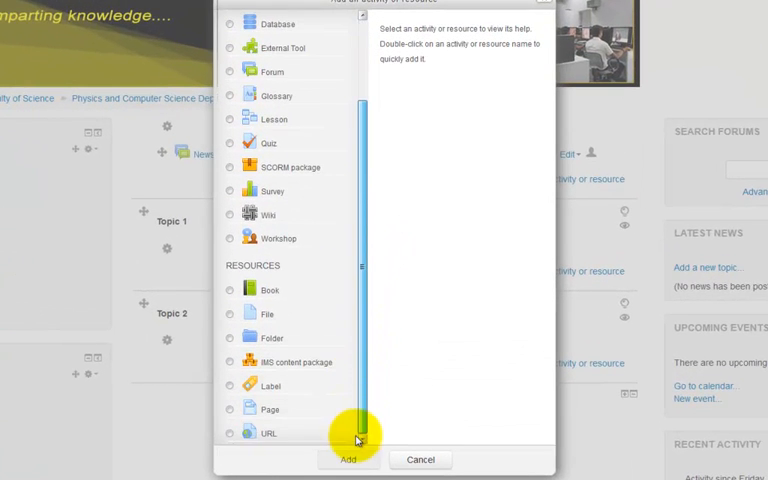
left_click(232, 409)
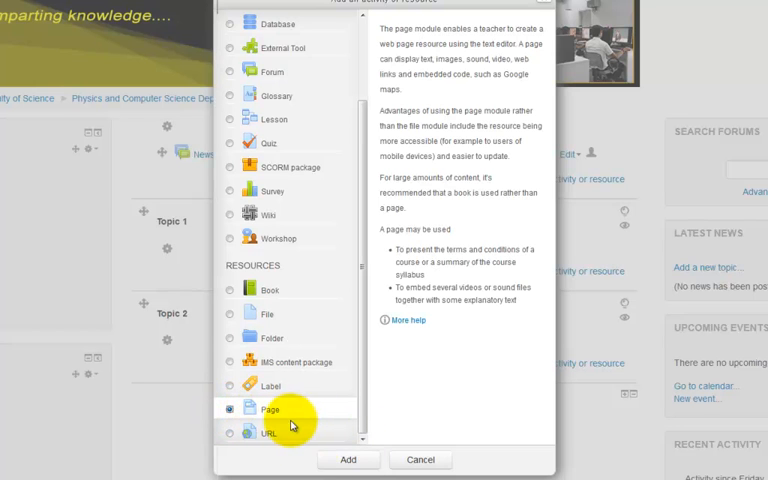
left_click(348, 460)
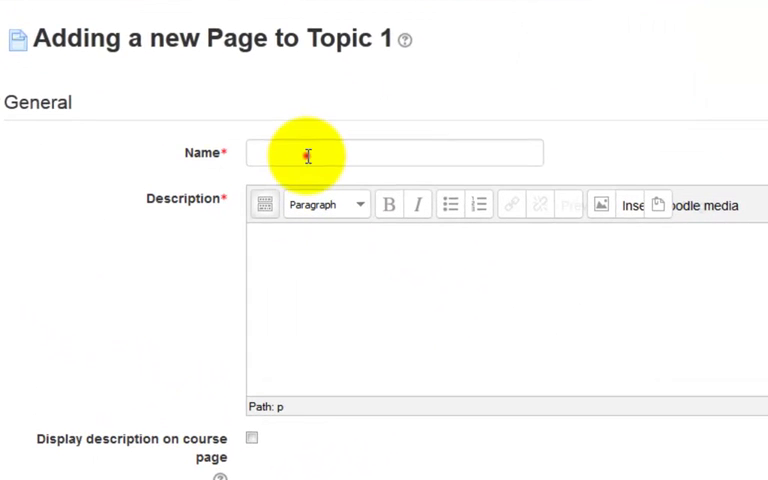
Name the page Syllabus with description 'Syllabus of CSM 703'
left_click(320, 176)
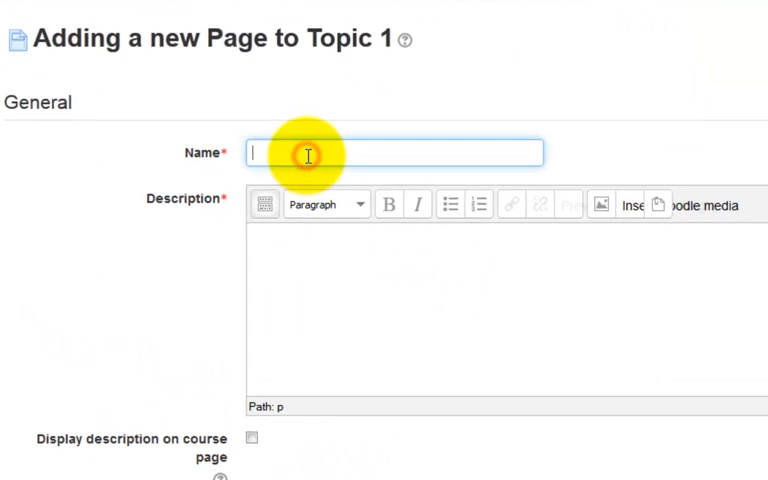
type("S")
type("yllan")
key("BackSpace")
type("bus")
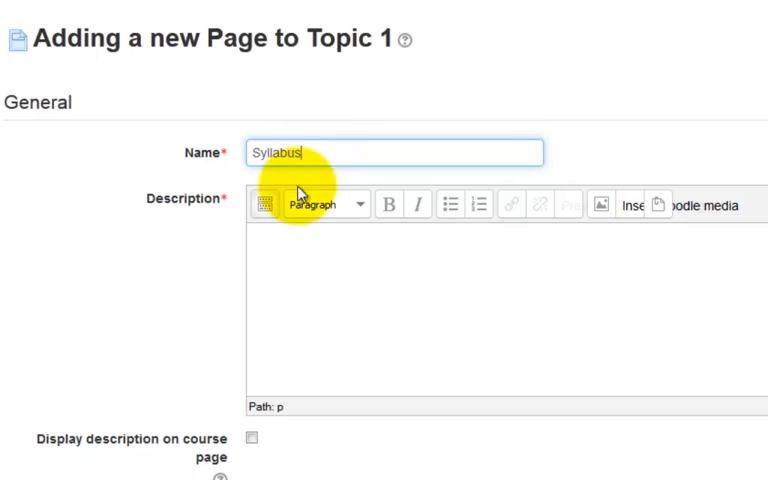
left_click(290, 255)
type("Syllabus of CSM 703")
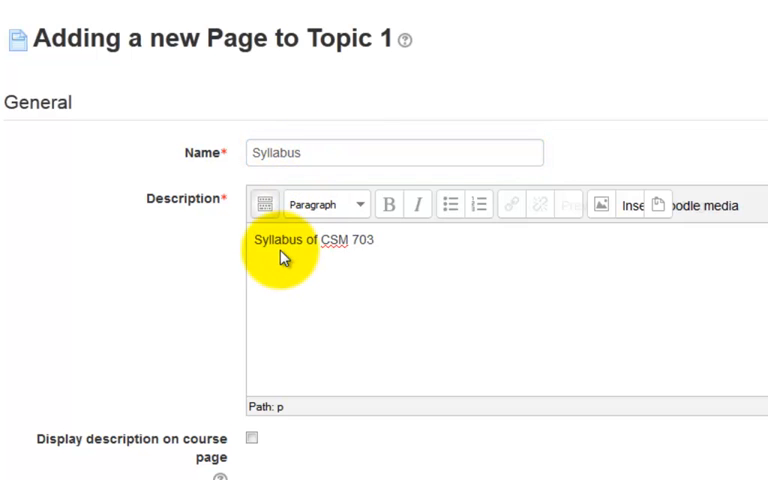
scroll(397, 401, "down", 2)
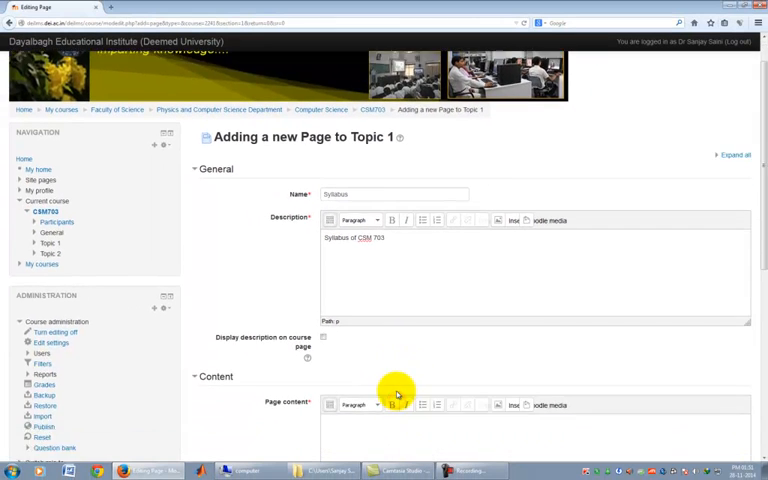
scroll(397, 390, "down", 3)
left_click(355, 257)
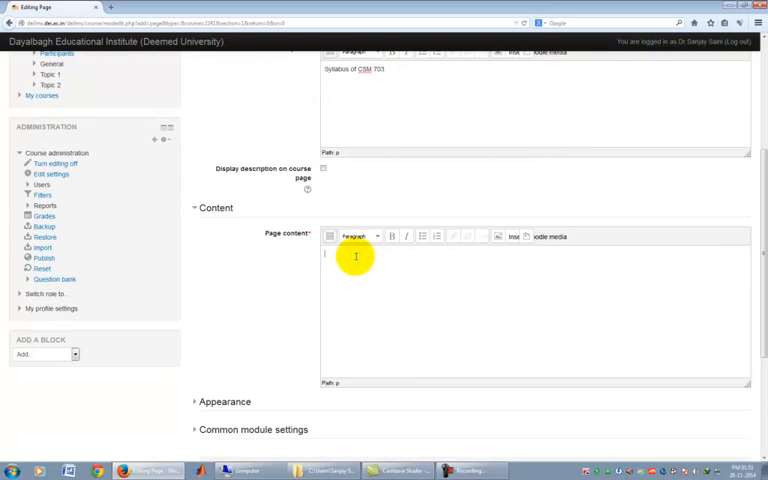
mouse_move(318, 471)
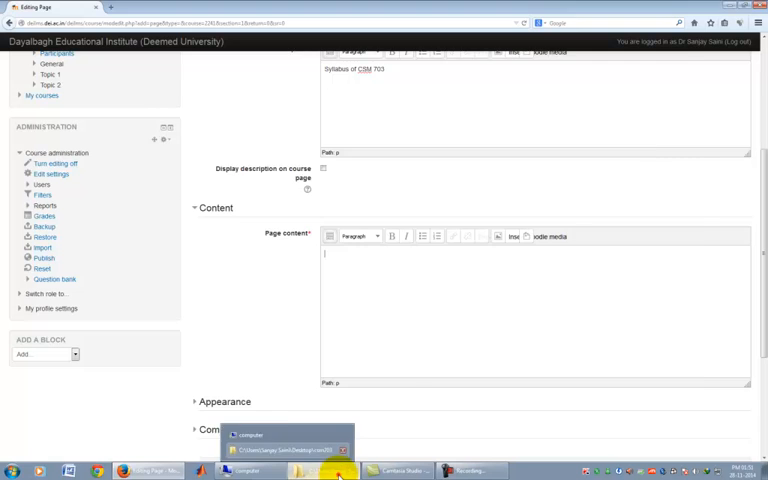
Bring up the csm703 files folder and load the CSM703-Question Bank Word document
left_click(339, 471)
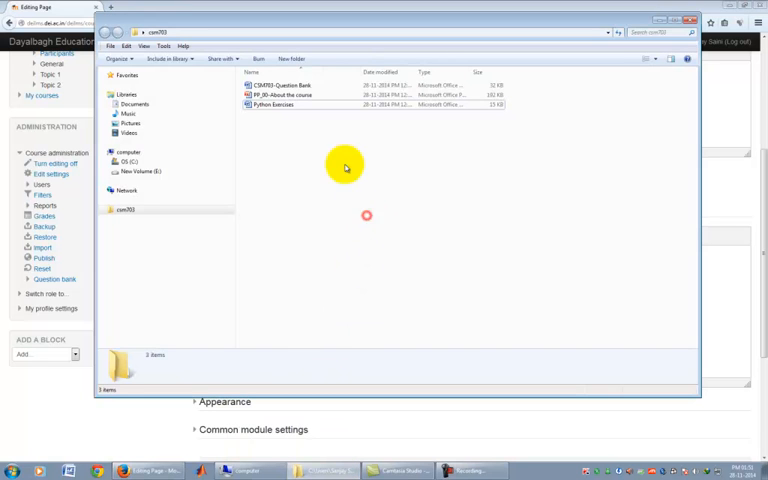
double_click(290, 85)
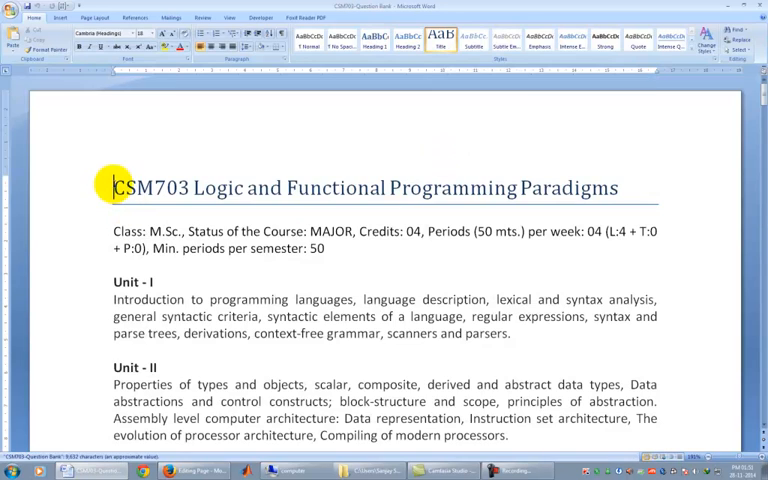
Select the syllabus text from the title through the readings and copy it
left_click(99, 187)
mouse_move(185, 245)
left_mouse_down()
mouse_move(378, 455)
mouse_move(433, 448)
mouse_move(443, 408)
left_mouse_up()
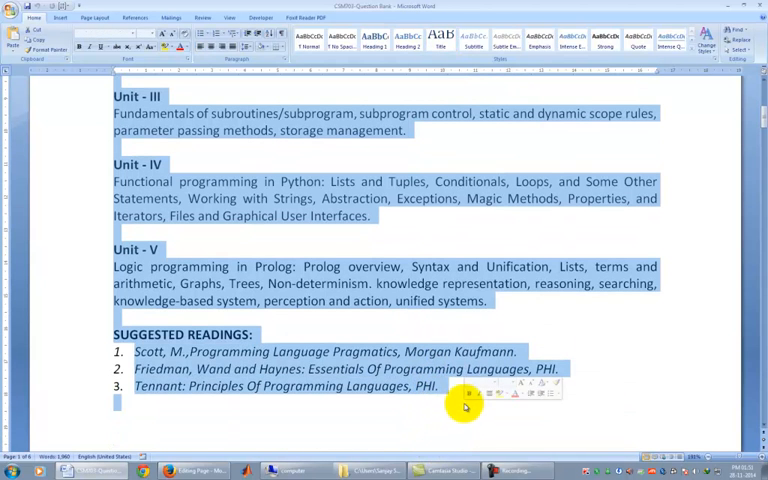
left_click(38, 42)
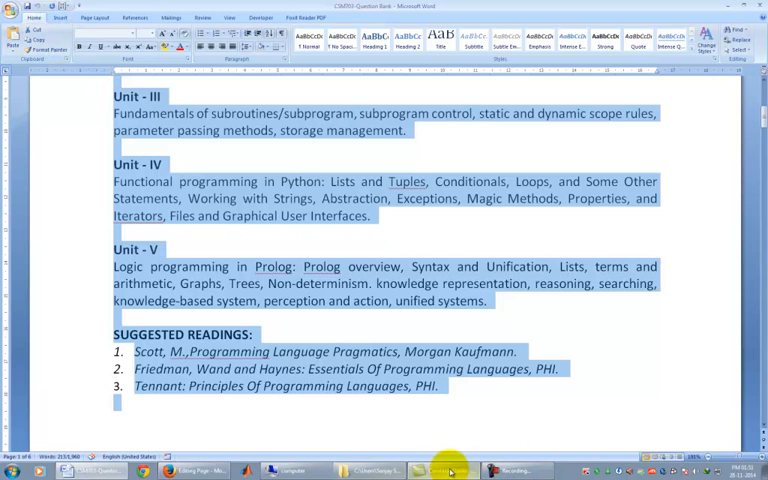
Paste the copied syllabus into the page content and save, returning to the course
left_click(190, 470)
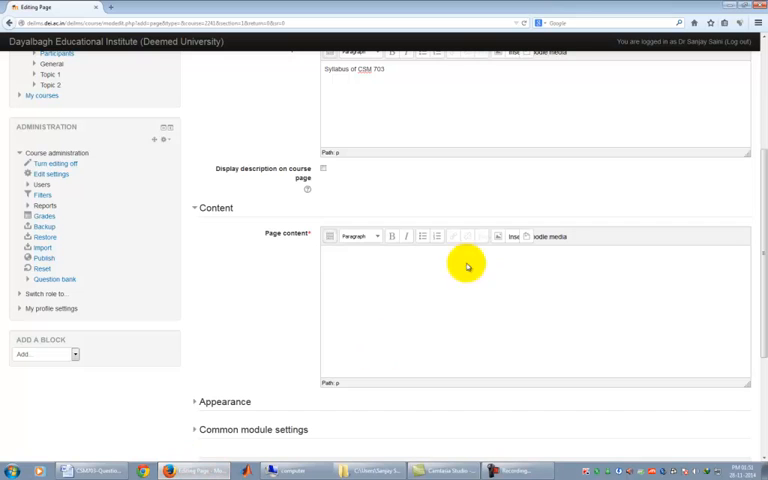
left_click(360, 262)
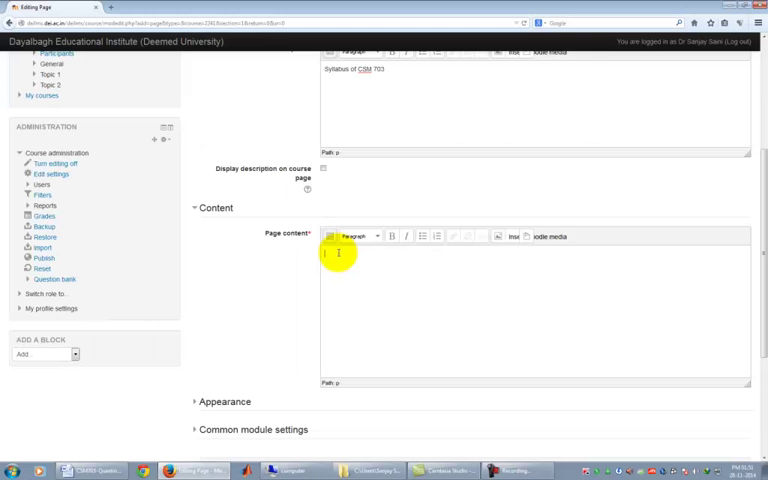
key("ctrl+v")
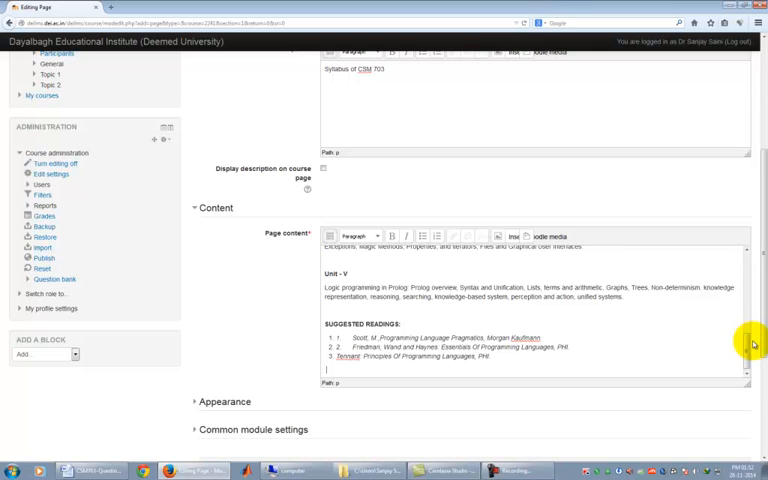
left_click_drag(752, 343, 760, 365)
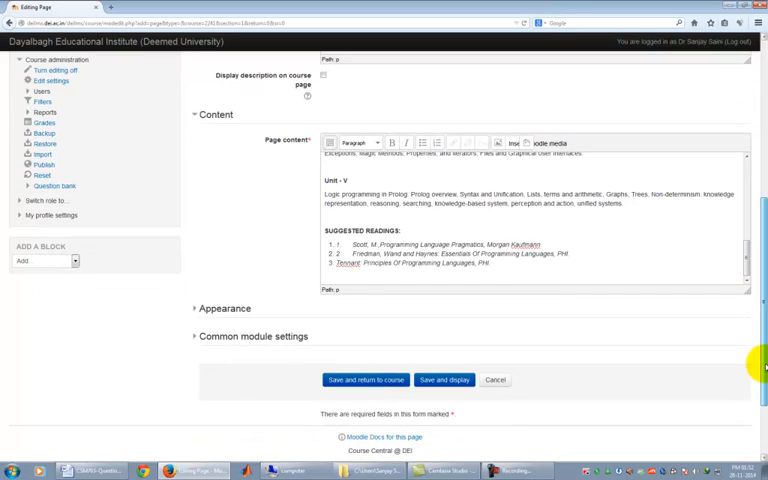
left_click(368, 381)
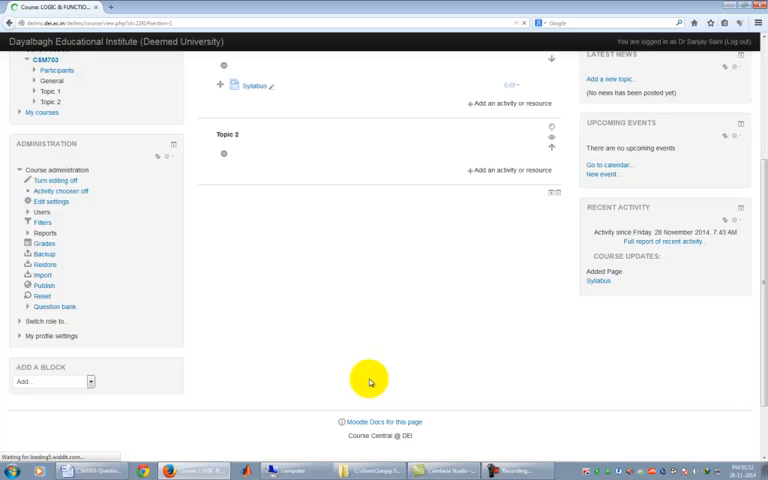
scroll(453, 261, "up", 3)
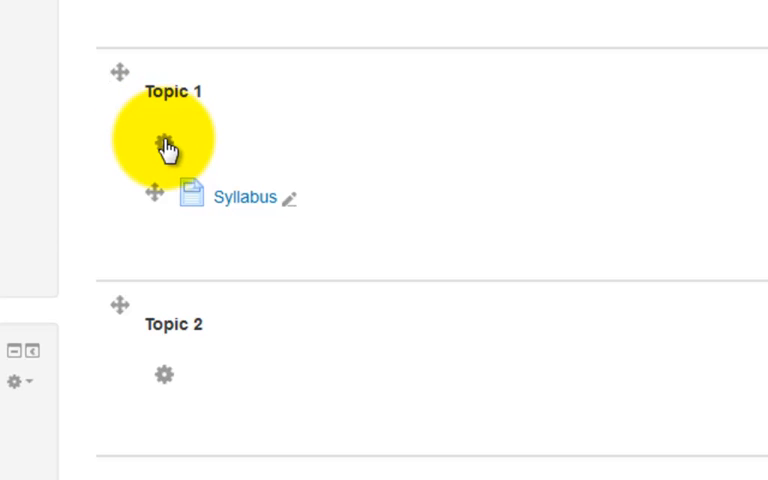
Give Topic 1 the custom section name Syllabus and save changes
left_click(159, 139)
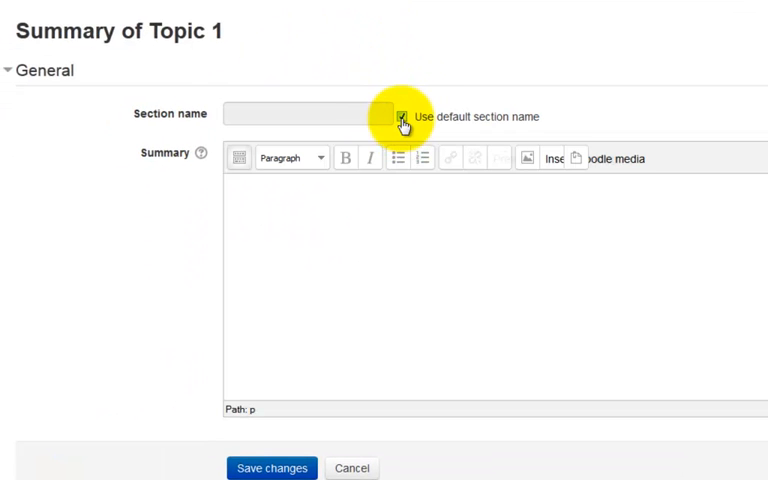
left_click(402, 117)
left_click(333, 112)
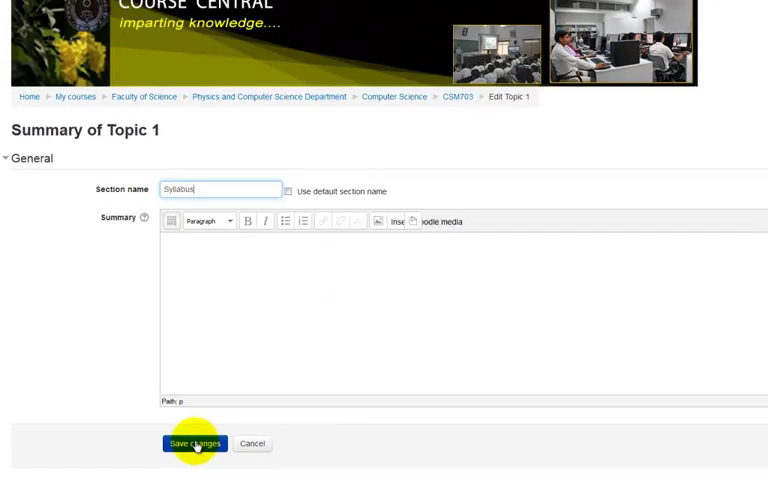
left_click(159, 433)
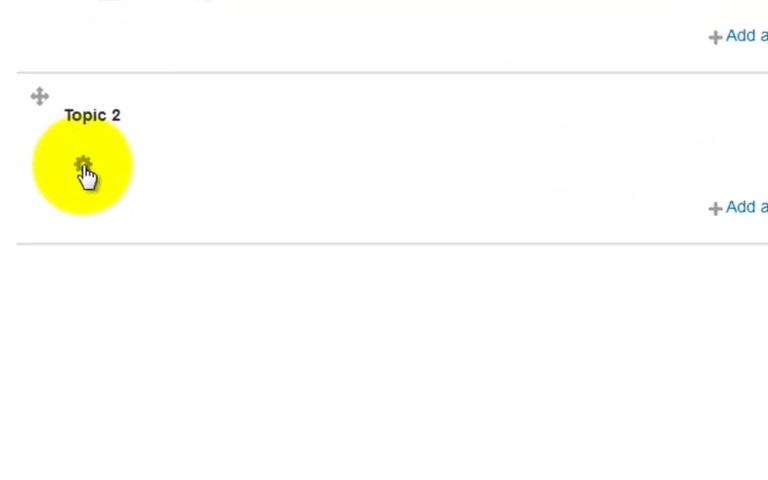
Give Topic 2 the custom section name Question Bank and save changes
left_click(223, 258)
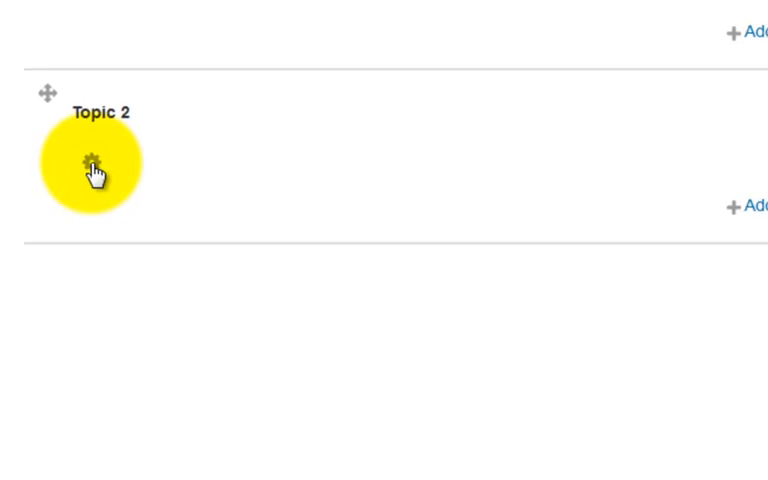
left_click(490, 134)
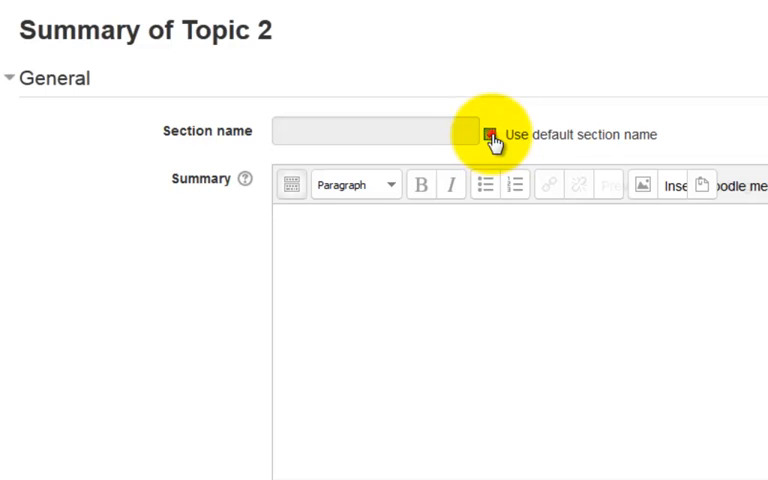
left_click(377, 128)
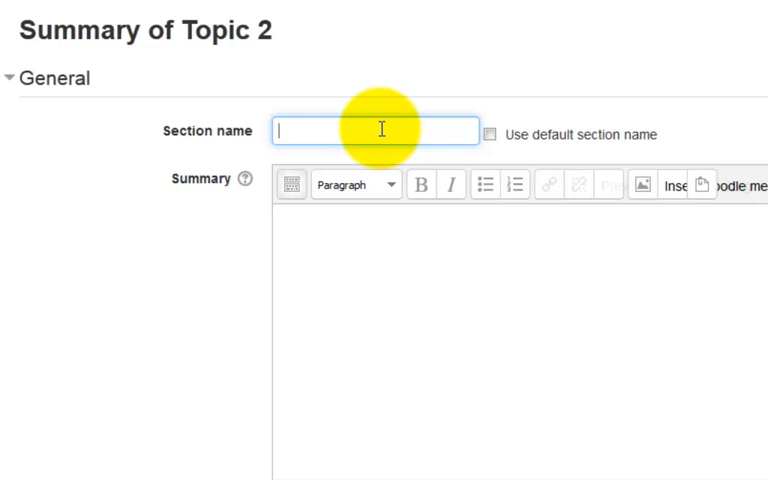
type("Quest")
type("ion Bank")
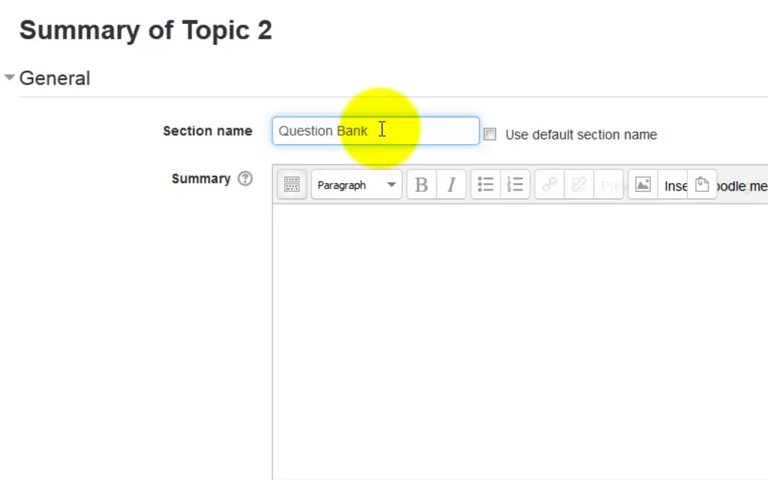
scroll(381, 240, "down", 3)
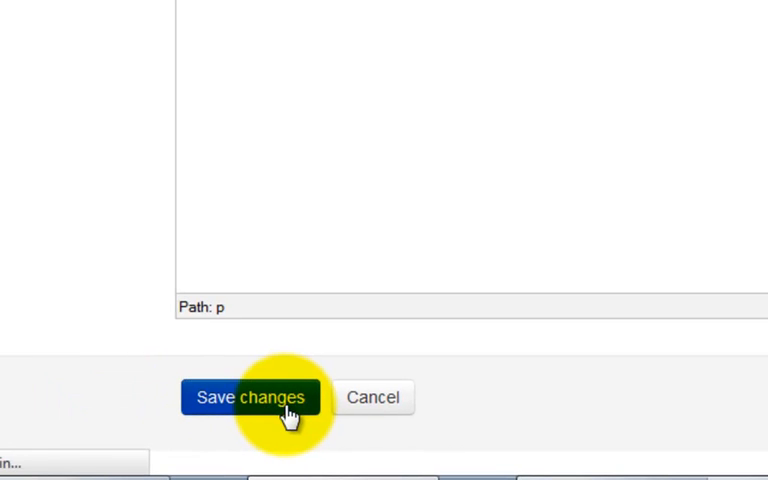
left_click(289, 410)
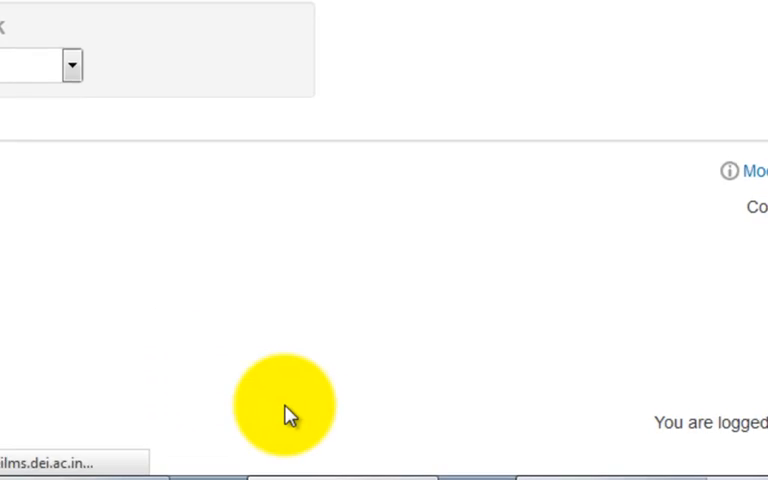
scroll(491, 225, "up", 2)
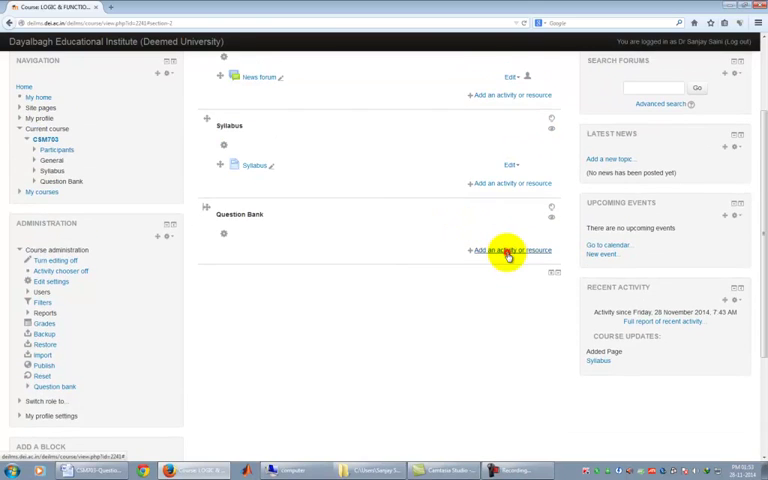
Start a new File resource in the Question Bank section
left_click(508, 250)
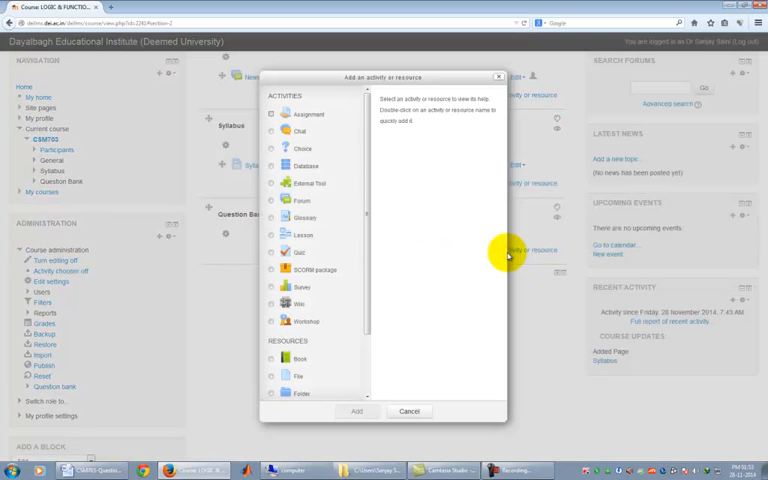
left_click_drag(367, 280, 367, 348)
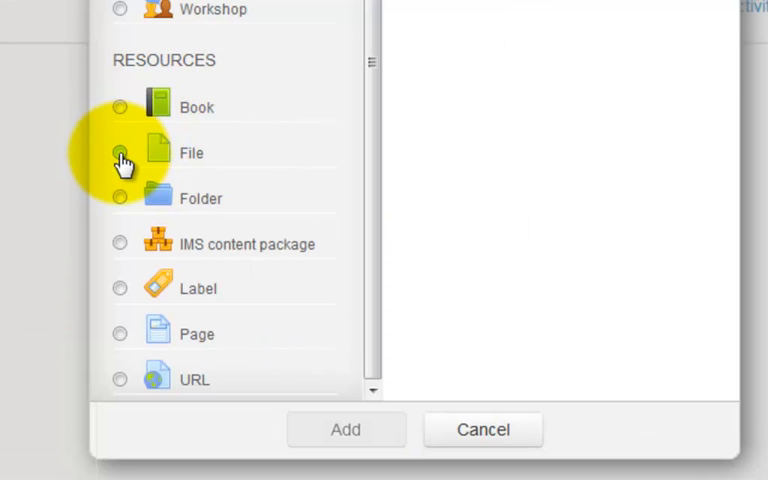
left_click(120, 153)
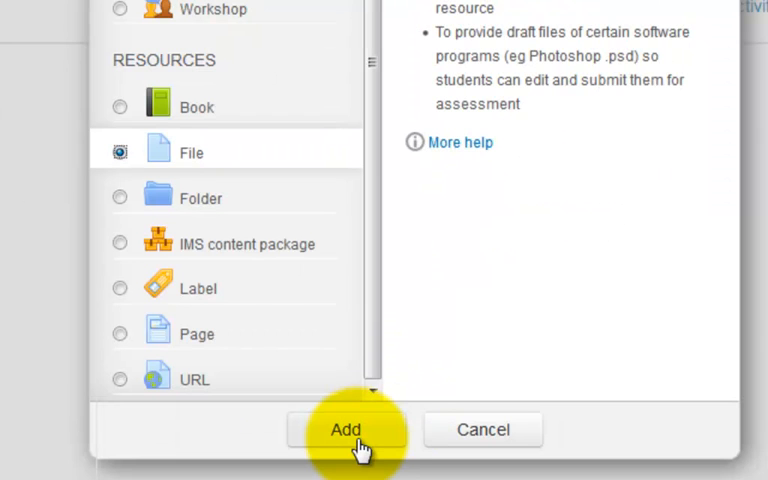
left_click(346, 430)
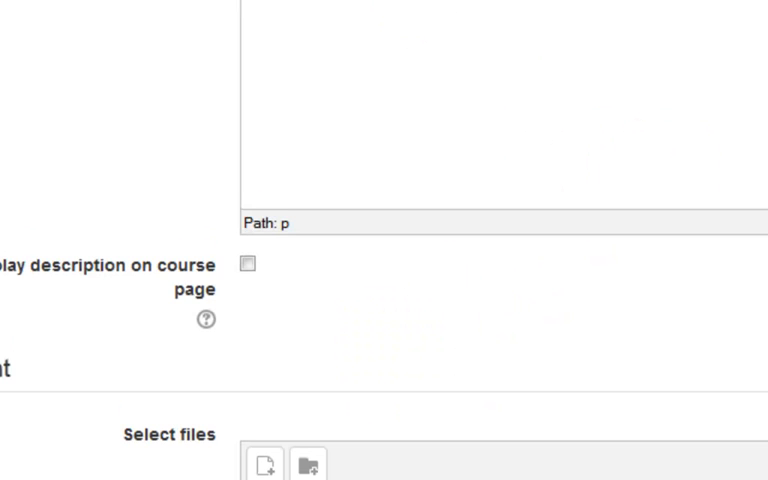
Name the resource Question Bank and start attaching a file from the computer
left_click(346, 138)
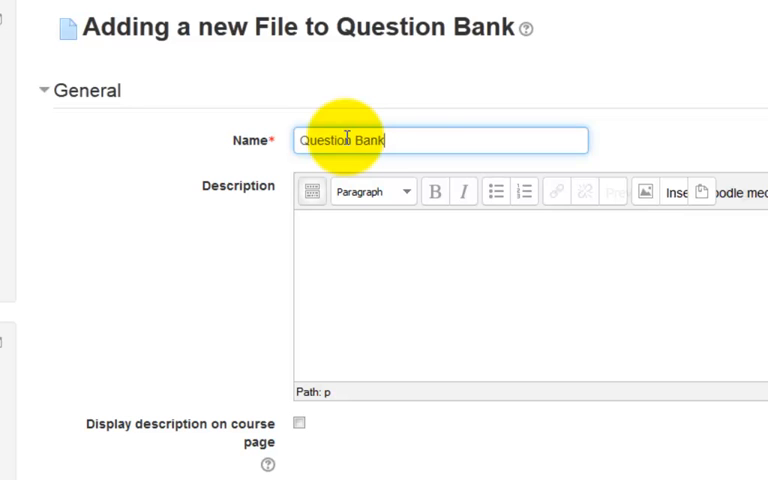
left_click(398, 255)
scroll(489, 330, "down", 4)
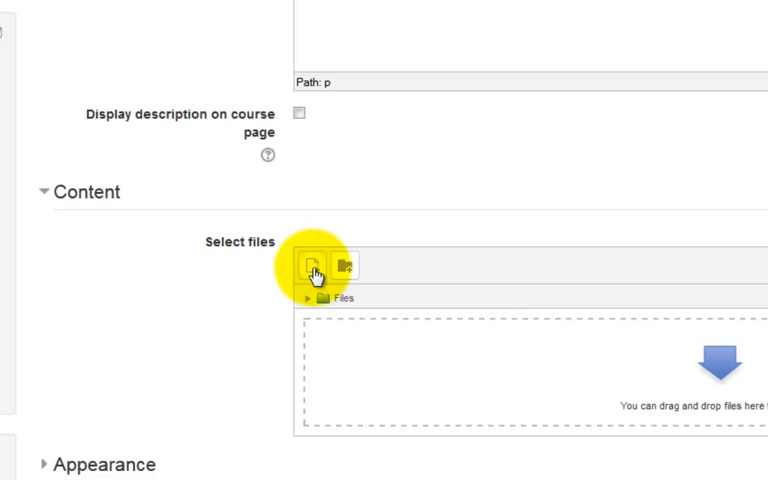
left_click(313, 270)
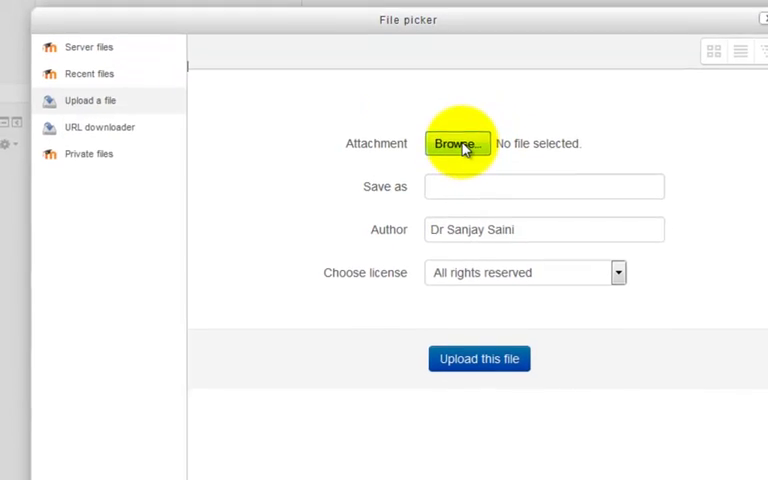
left_click(404, 191)
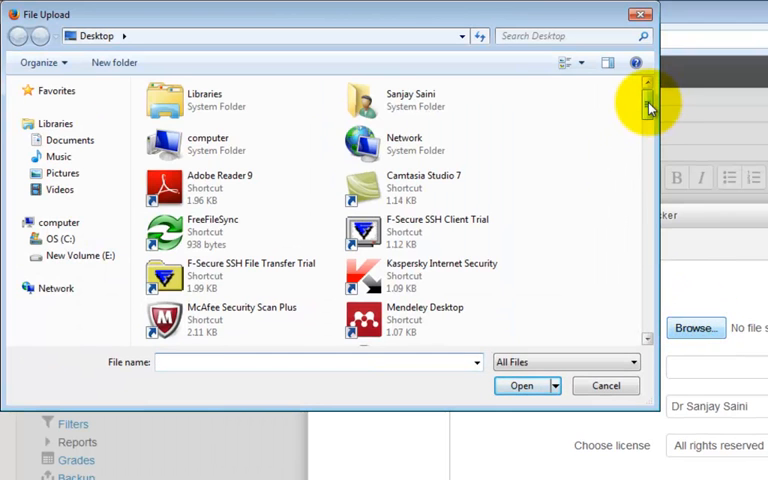
left_click_drag(648, 107, 648, 122)
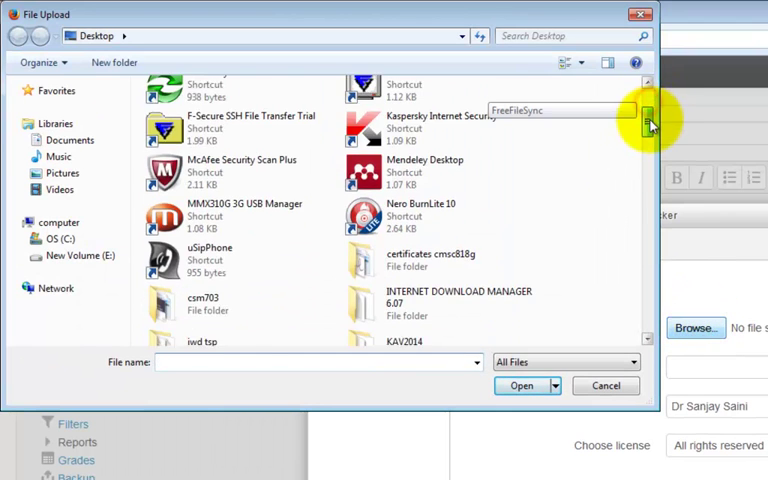
Upload CSM703-Question Bank.docx from the csm703 folder and save the resource to the course
double_click(190, 303)
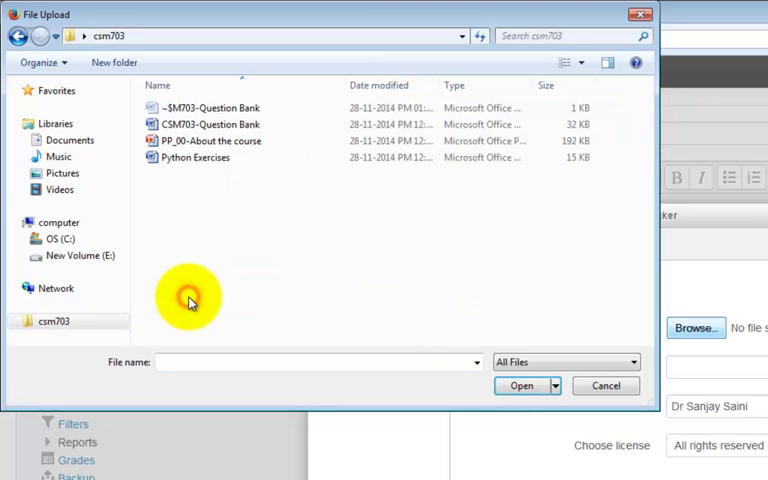
left_click(210, 124)
left_click(521, 386)
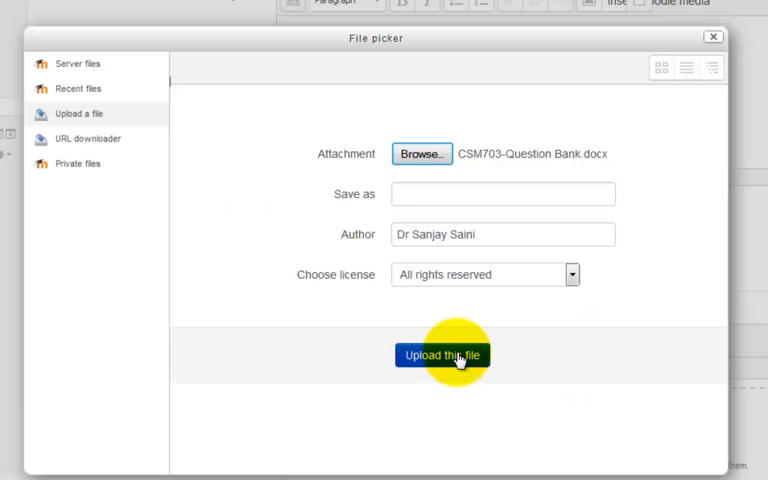
left_click(458, 356)
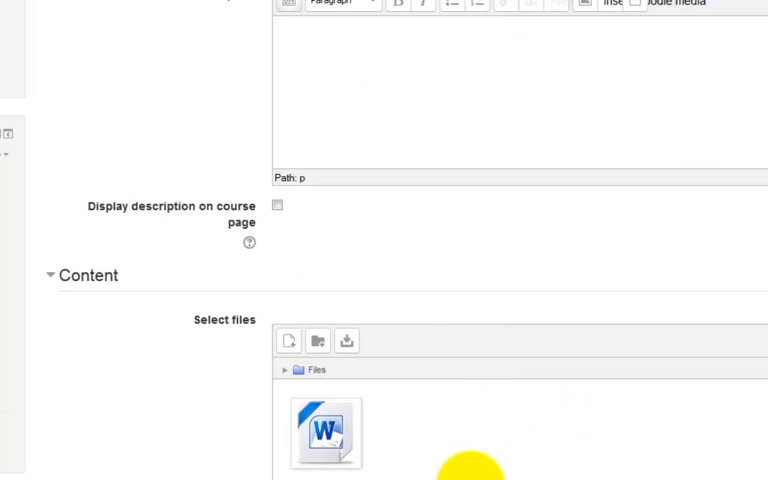
scroll(461, 461, "down", 5)
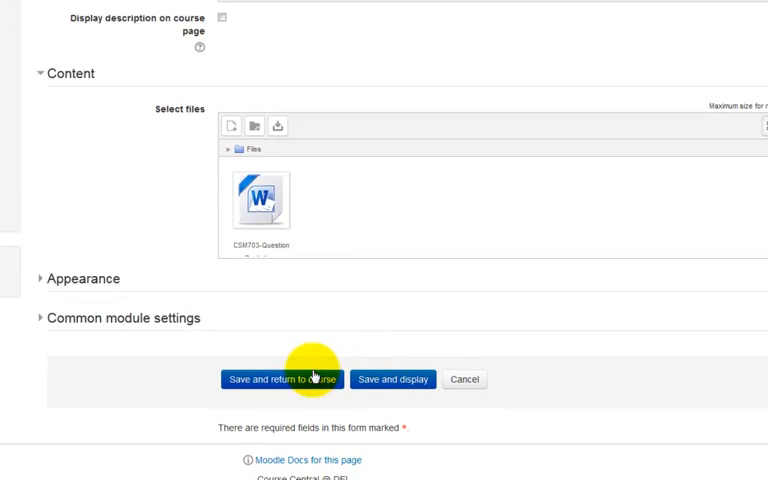
left_click(302, 381)
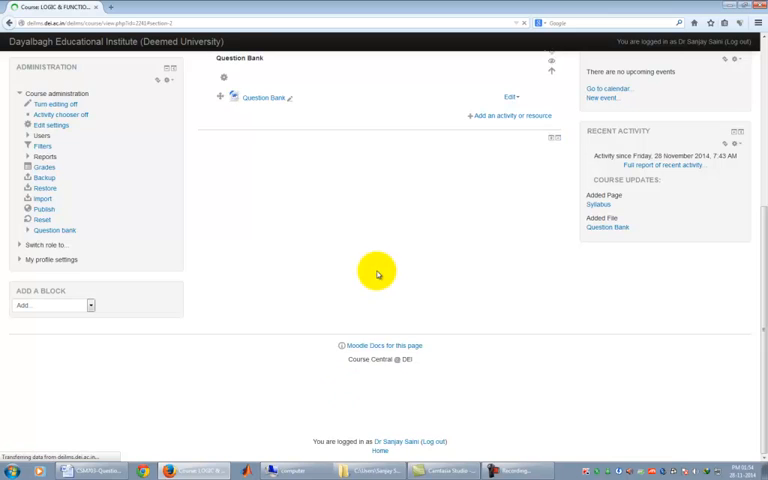
scroll(378, 274, "up", 3)
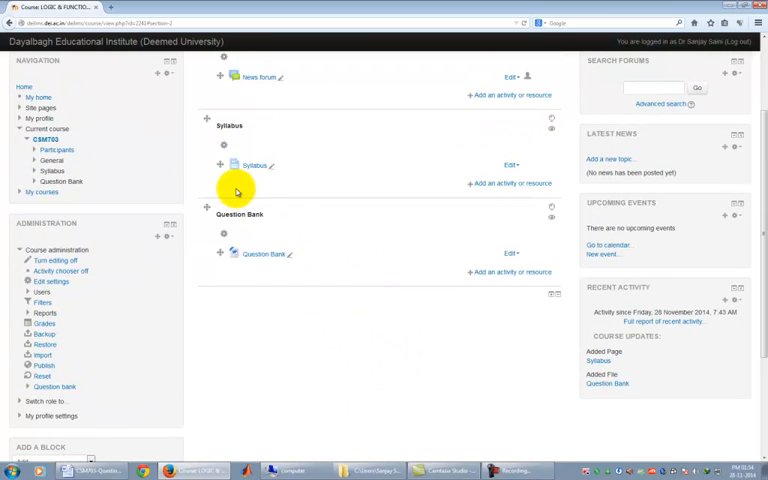
scroll(433, 357, "up", 1)
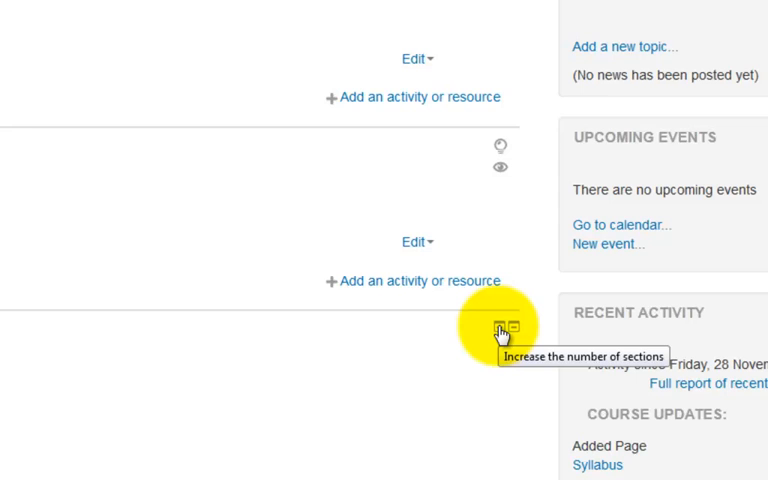
Add a Topic 3 section at the end of the course page
left_click(500, 330)
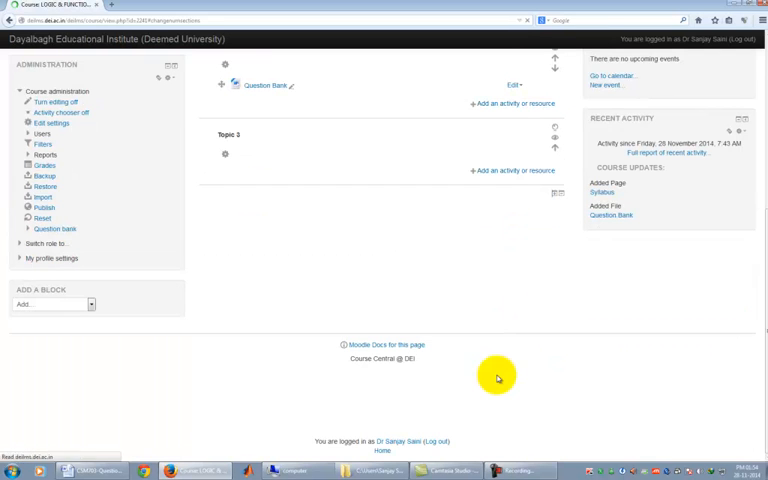
scroll(492, 312, "up", 2)
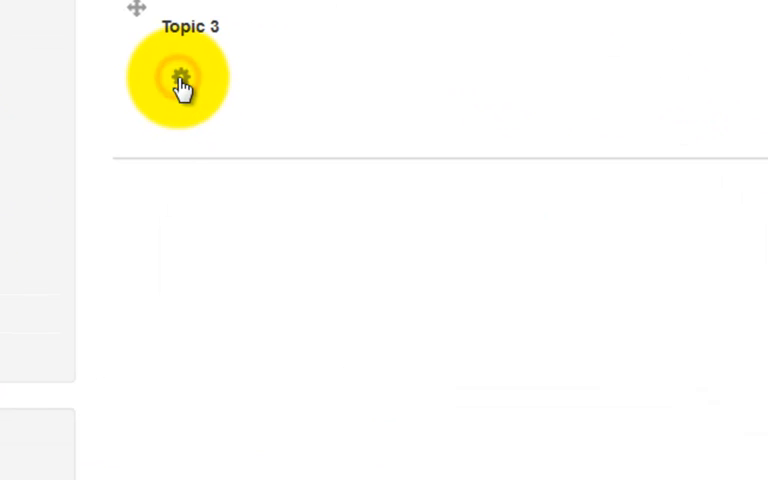
Replace Topic 3's default section name with Resources and save
left_click(180, 78)
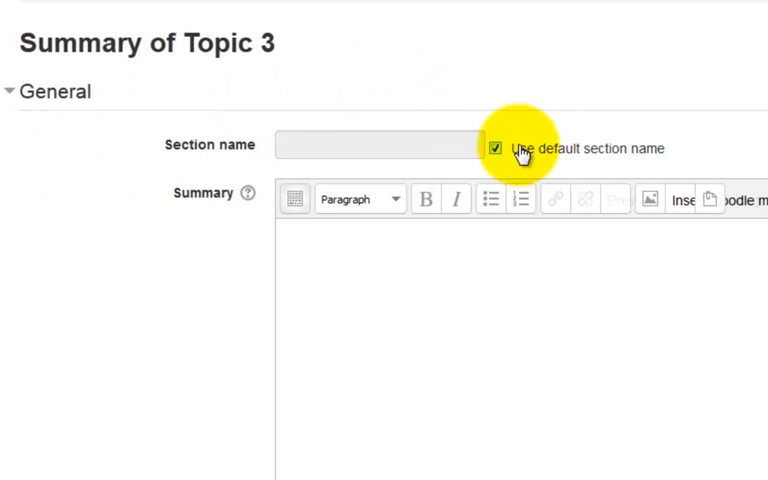
left_click(493, 150)
left_click(309, 144)
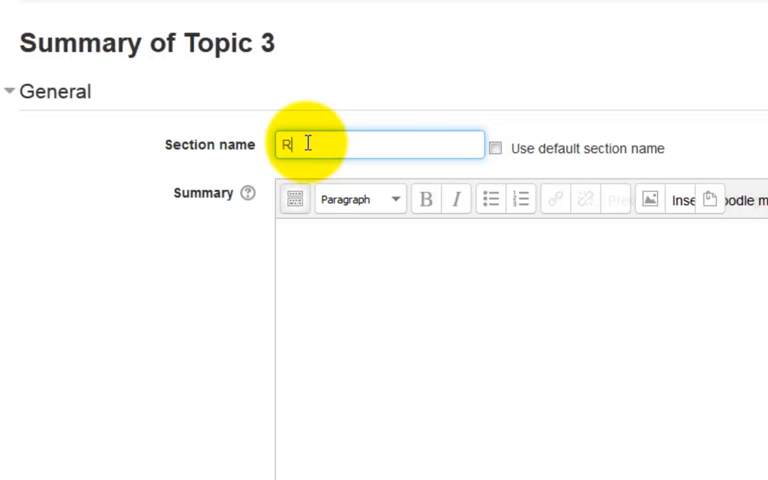
type("esources")
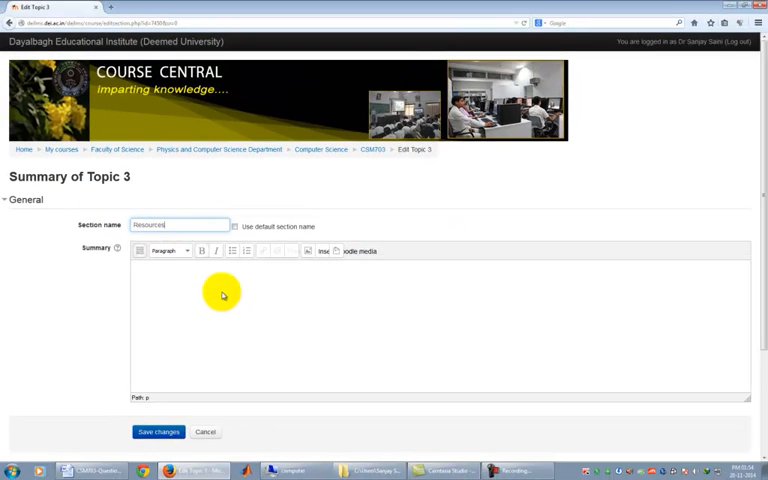
left_click(158, 431)
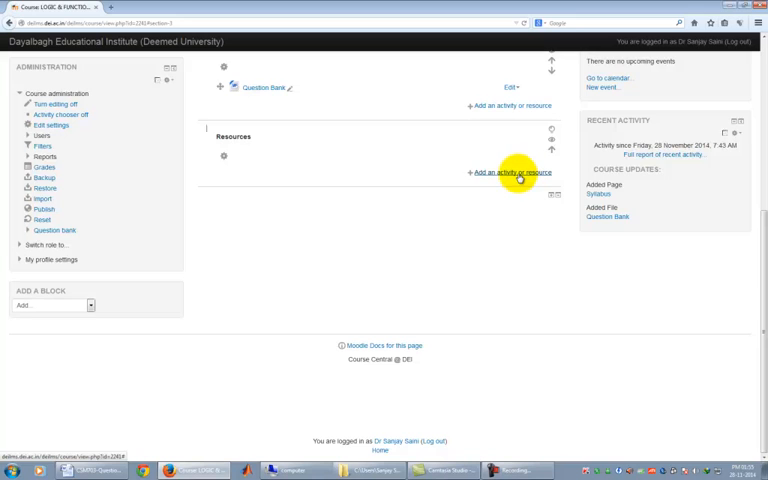
Start a new File resource in the Resources section
left_click(519, 173)
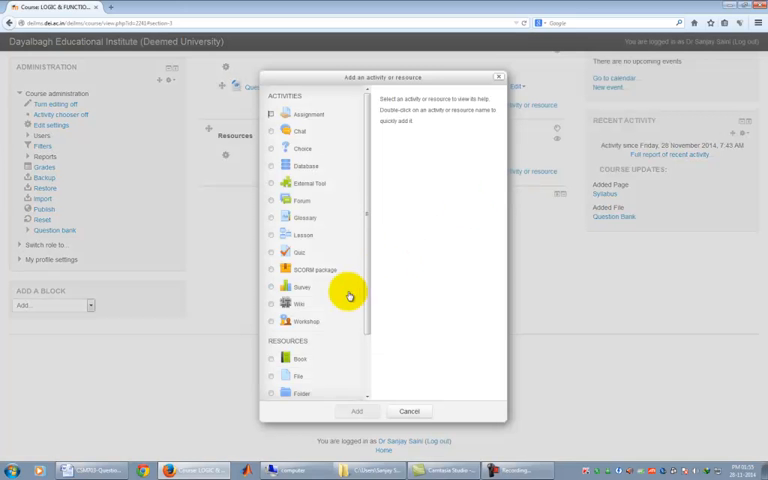
left_click_drag(367, 275, 367, 334)
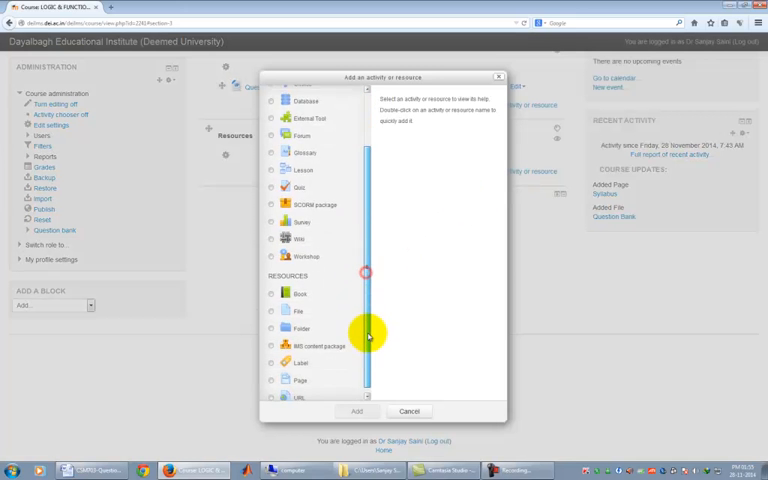
left_click(138, 204)
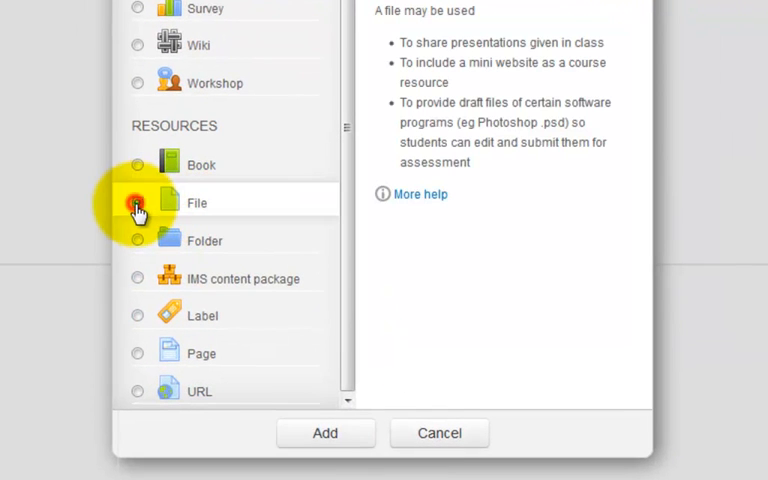
left_click(340, 433)
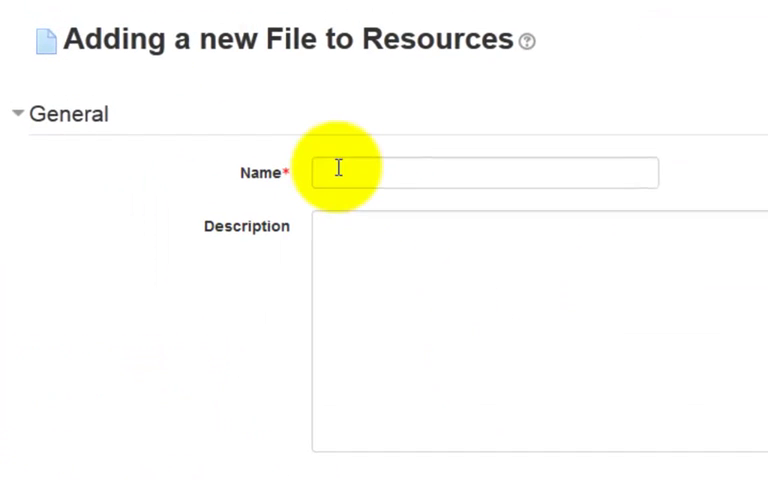
Name the resource Presentation and start attaching a file from the computer
left_click(338, 171)
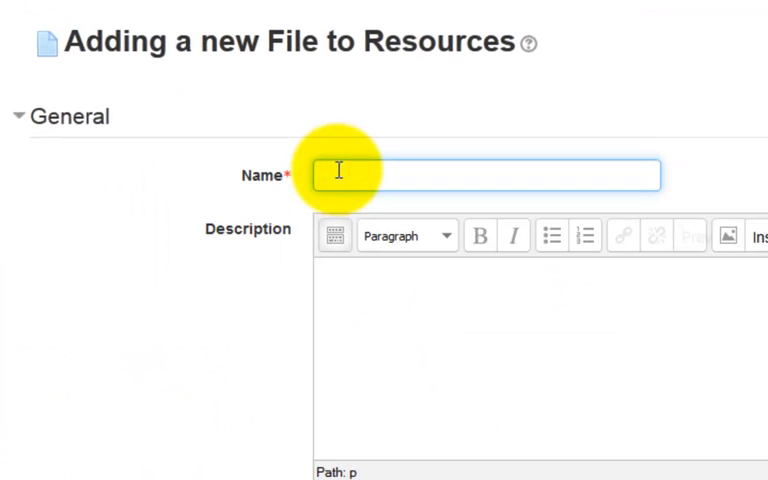
type("P")
type("resen")
type("tation")
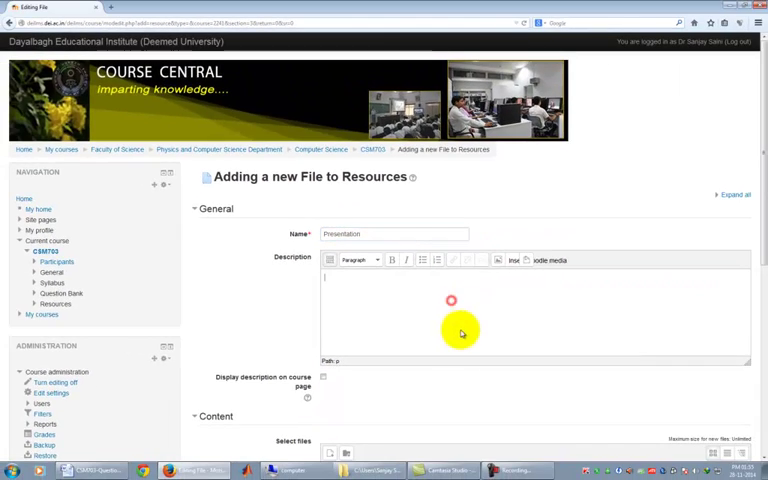
scroll(471, 305, "down", 3)
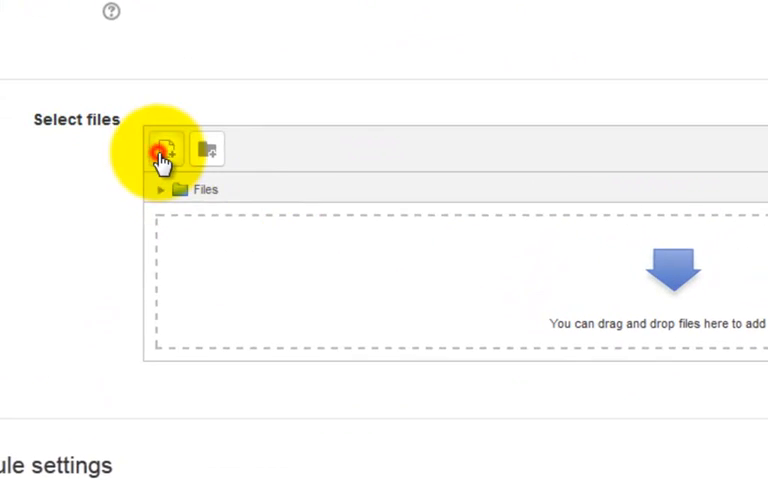
left_click(160, 155)
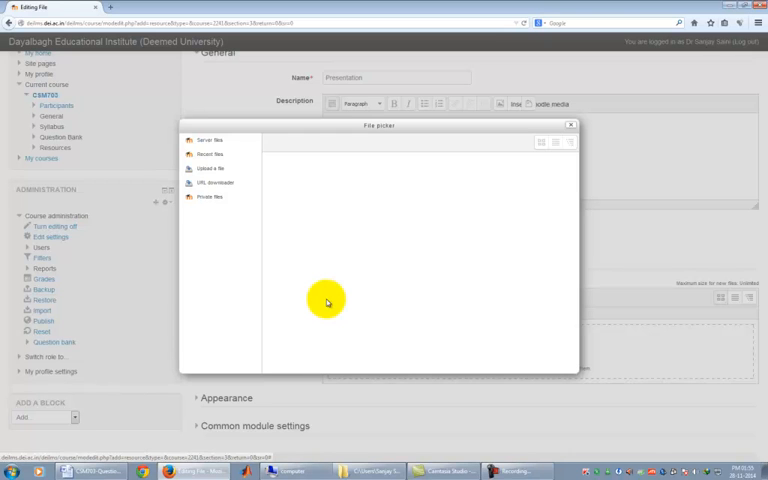
left_click(210, 168)
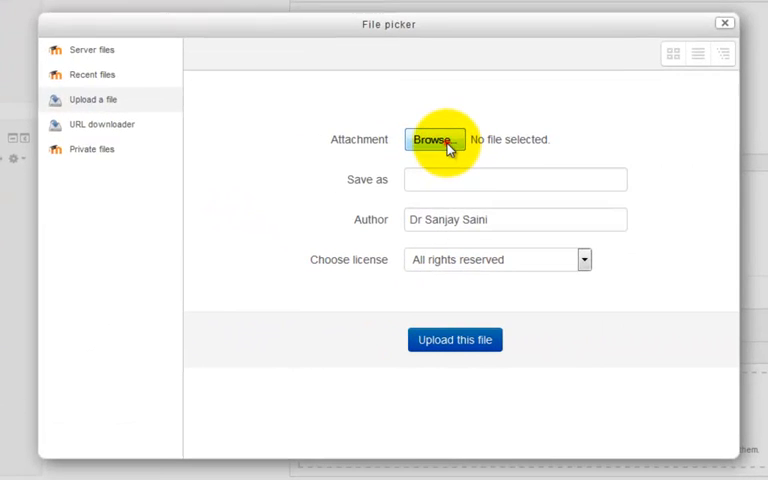
left_click(447, 145)
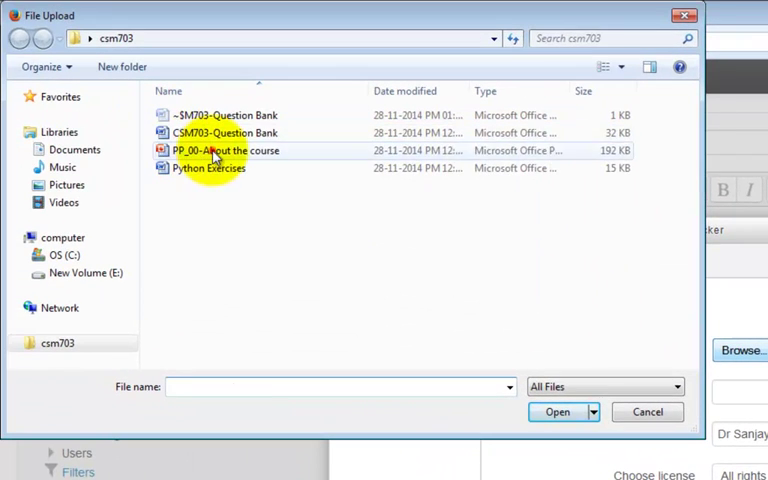
Upload PP_00-About the course.pptx and save the Presentation resource to the course
left_click(117, 82)
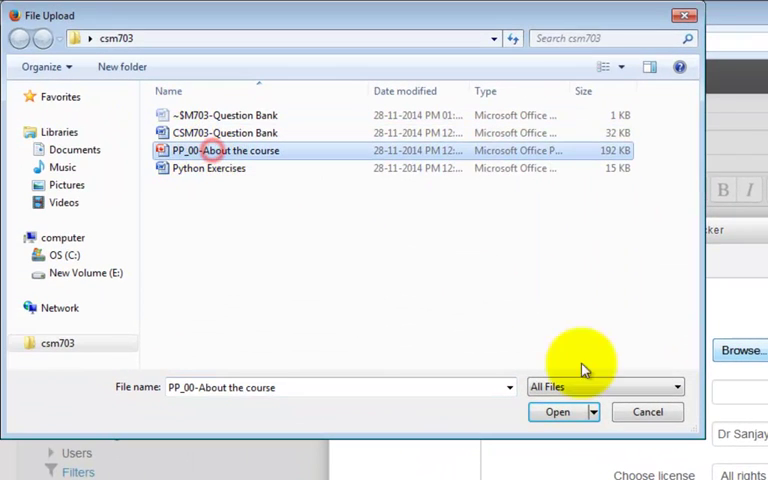
left_click(558, 412)
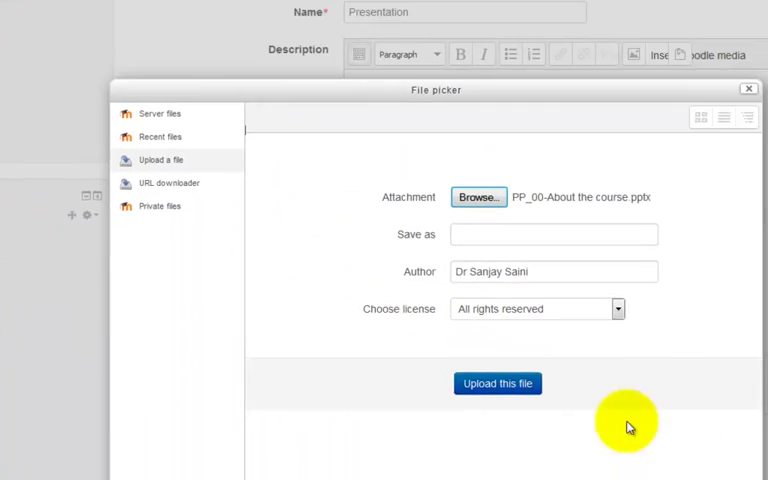
left_click(497, 383)
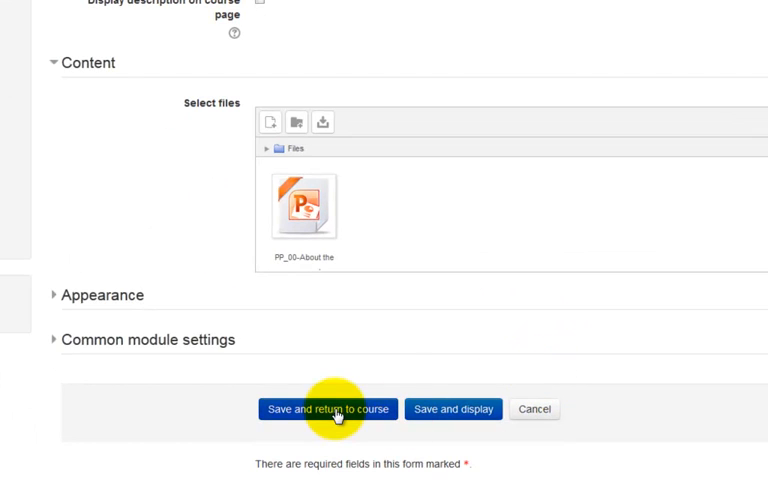
left_click(337, 412)
scroll(400, 250, "up", 3)
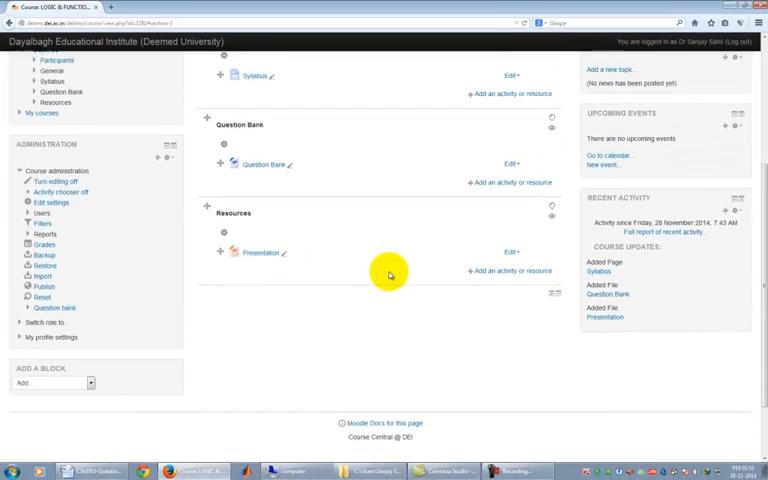
scroll(390, 273, "up", 2)
scroll(390, 273, "up", 2)
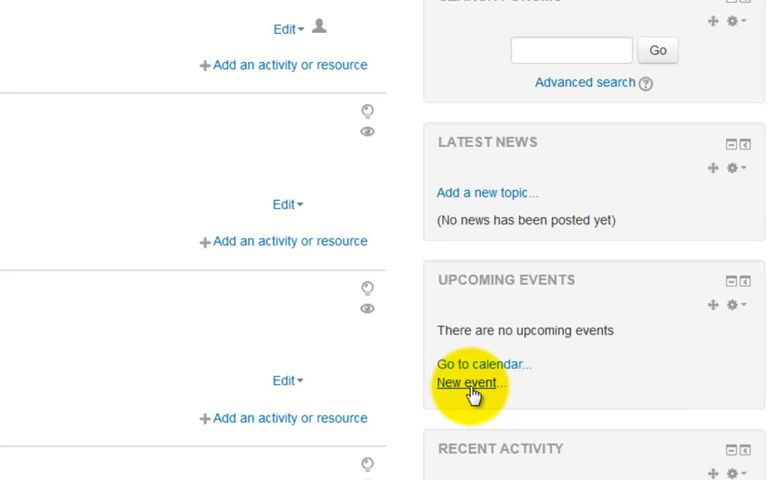
Start a new Course-type event titled Date of Home Assignment Submission
left_click(468, 383)
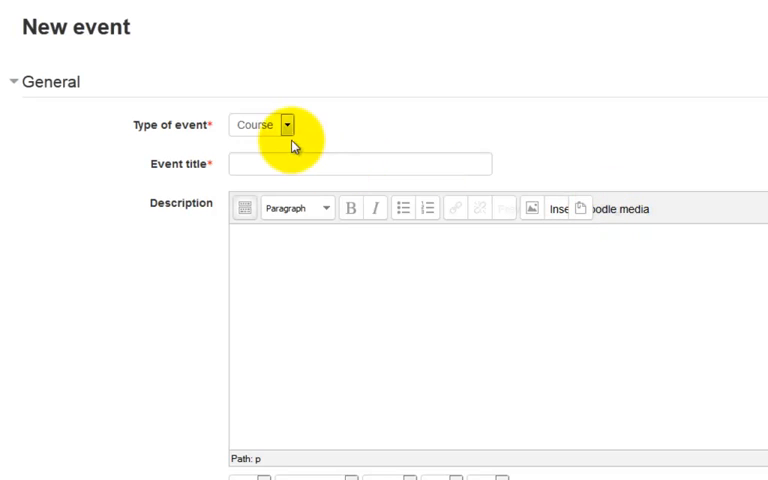
left_click(287, 124)
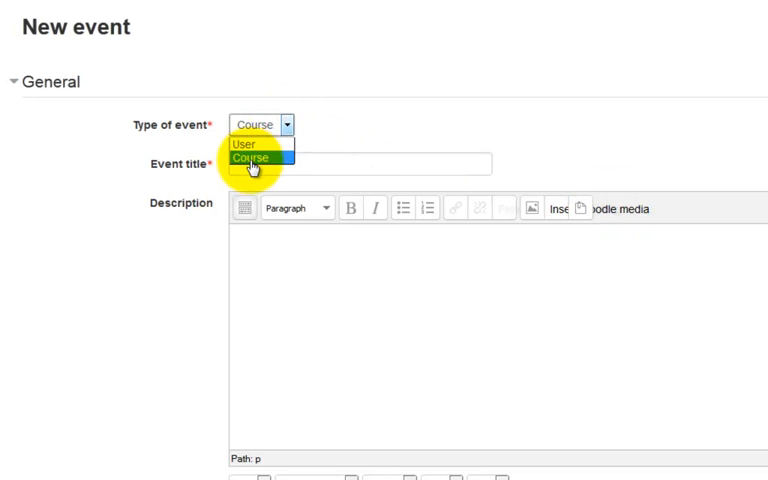
left_click(252, 158)
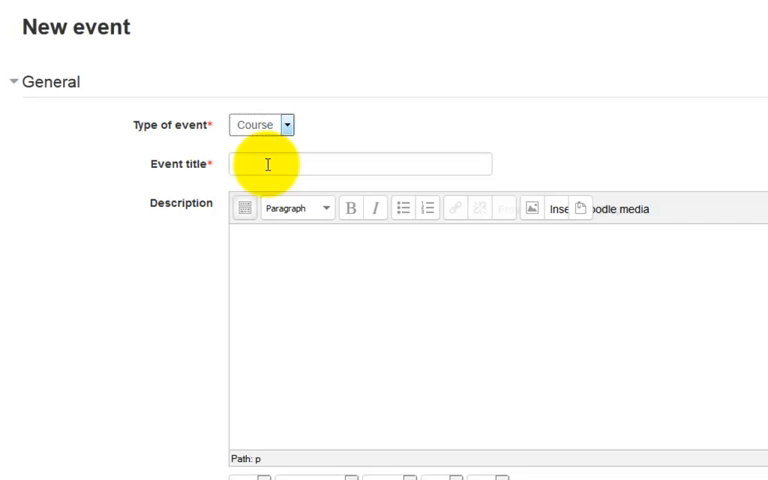
left_click(267, 164)
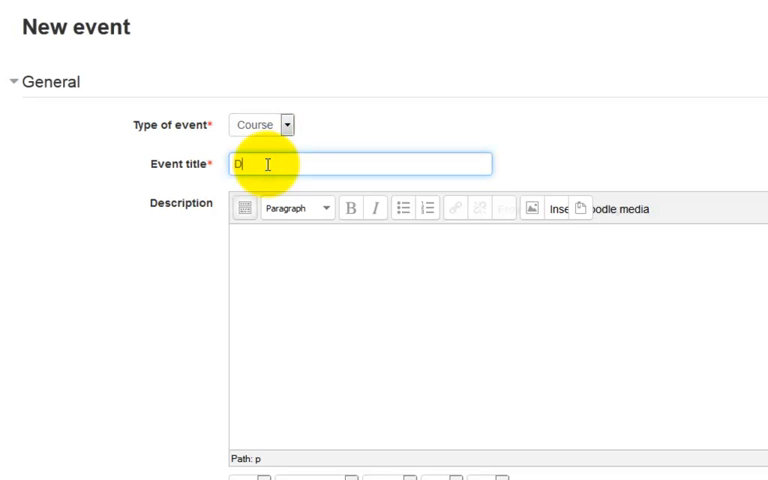
type("Date of Home Assignment Submission")
left_click(478, 303)
scroll(478, 303, "down", 5)
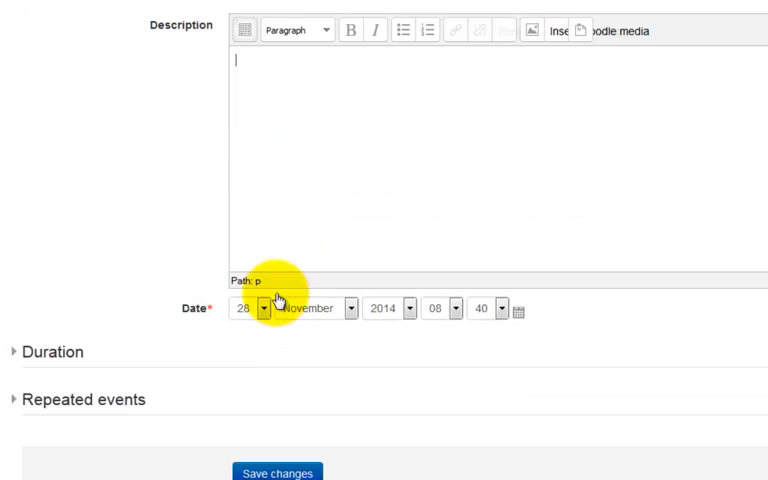
Make the description read Date of CSM 703 Home Assignment 1
left_click(257, 57)
type("Date of CSM 703Home Assignment Submission")
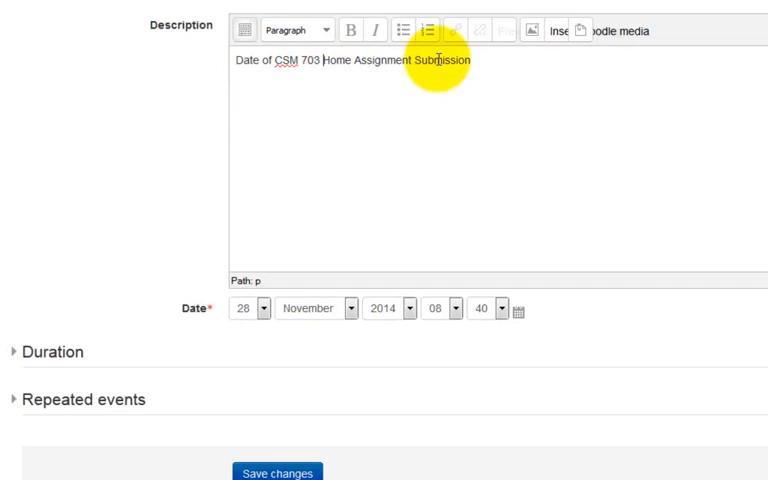
left_click_drag(470, 60, 418, 60)
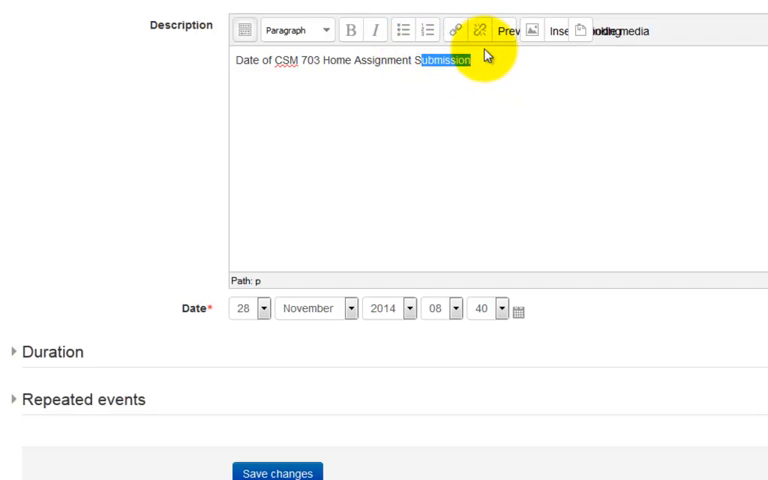
key("Delete")
key("BackSpace")
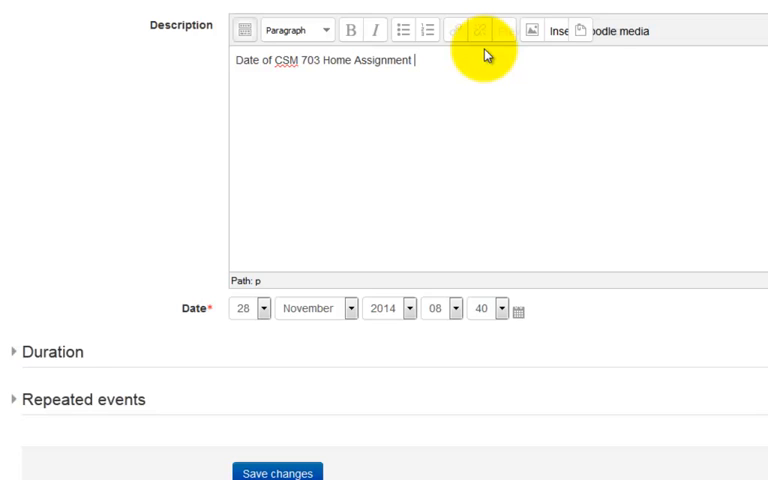
type("1")
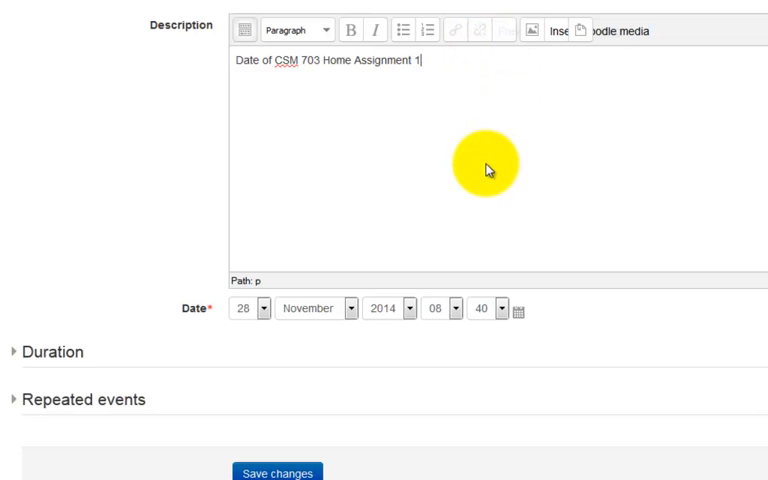
left_click(485, 163)
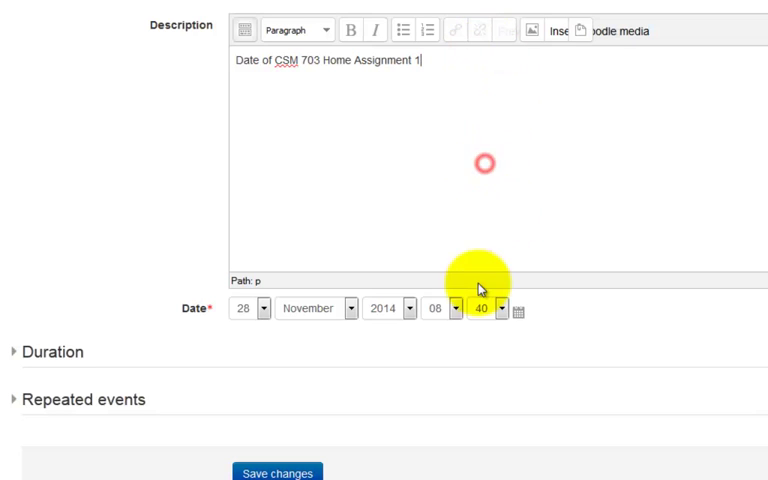
Set the event date to 5 December 2014
left_click(264, 310)
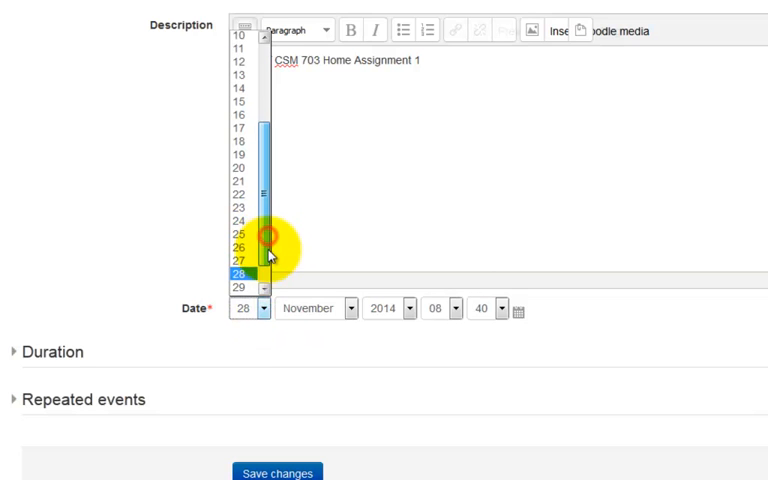
scroll(268, 250, "down", 2)
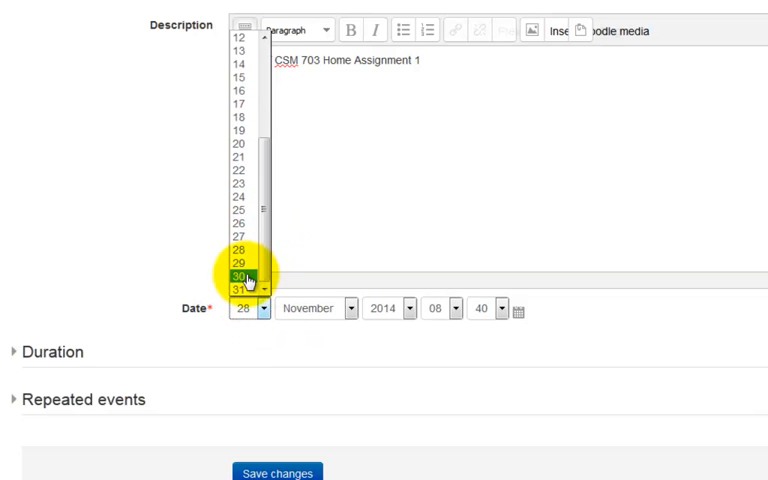
left_click(349, 314)
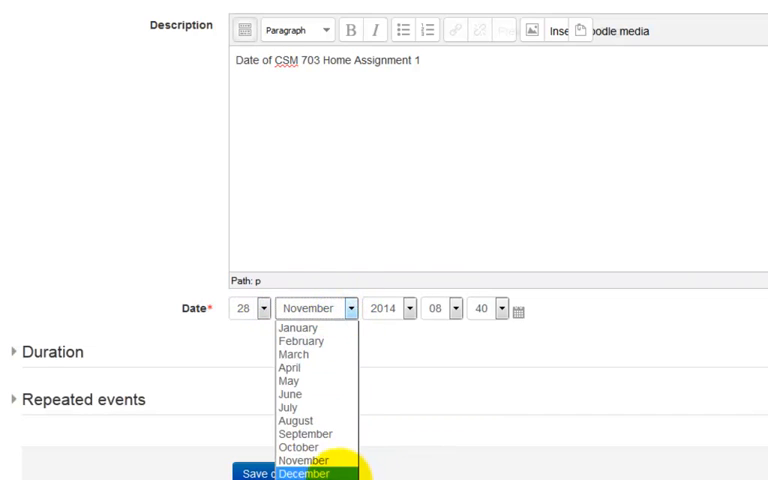
left_click(305, 473)
left_click(264, 308)
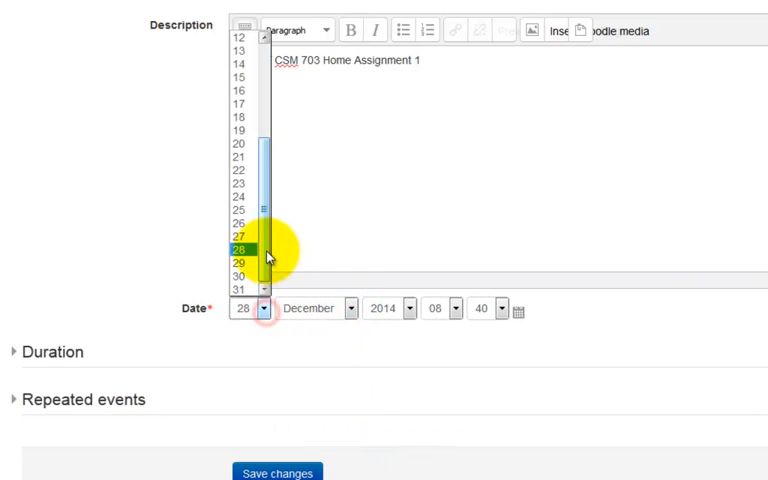
left_click_drag(264, 210, 270, 95)
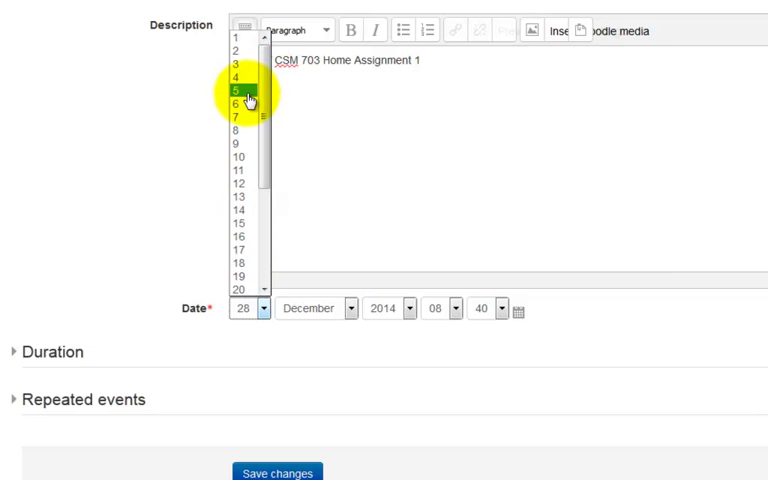
left_click(245, 90)
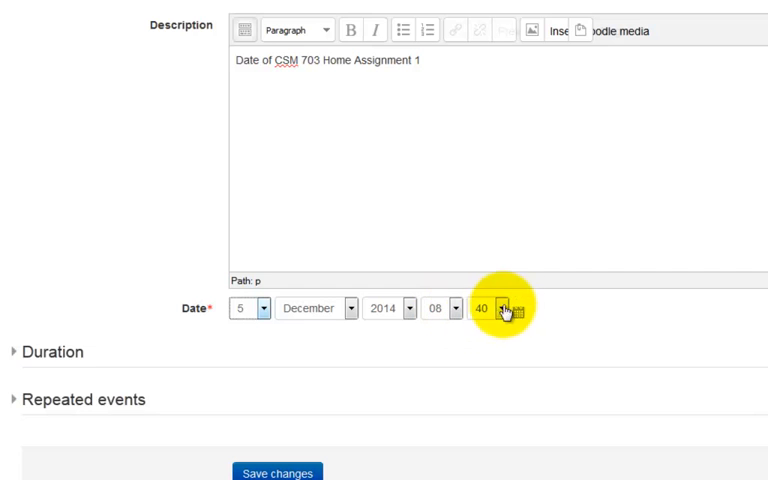
scroll(408, 417, "down", 3)
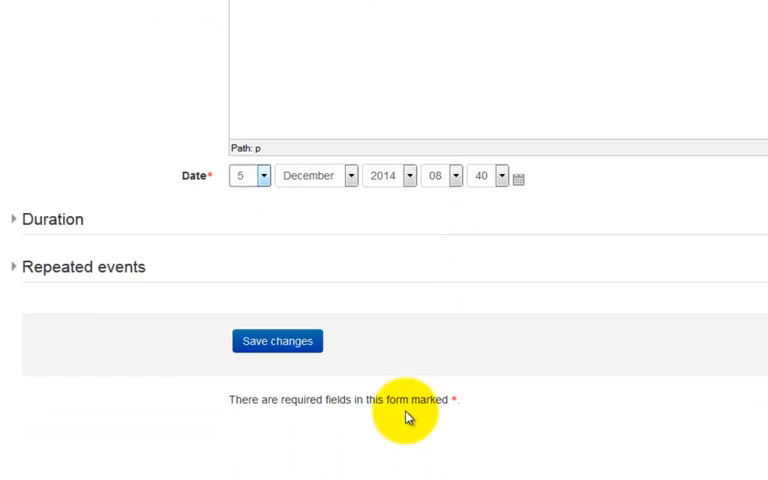
Set the duration Until 15 December 2014 at 08:40 and save the event
left_click(14, 219)
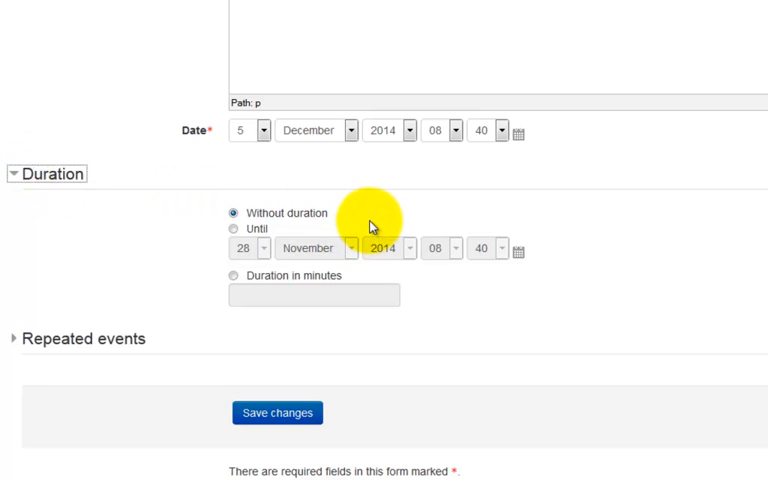
left_click(233, 230)
left_click(263, 248)
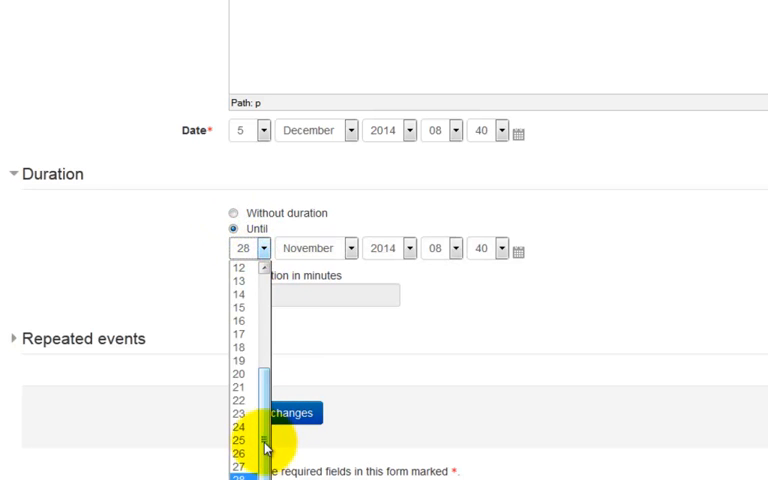
left_click(351, 248)
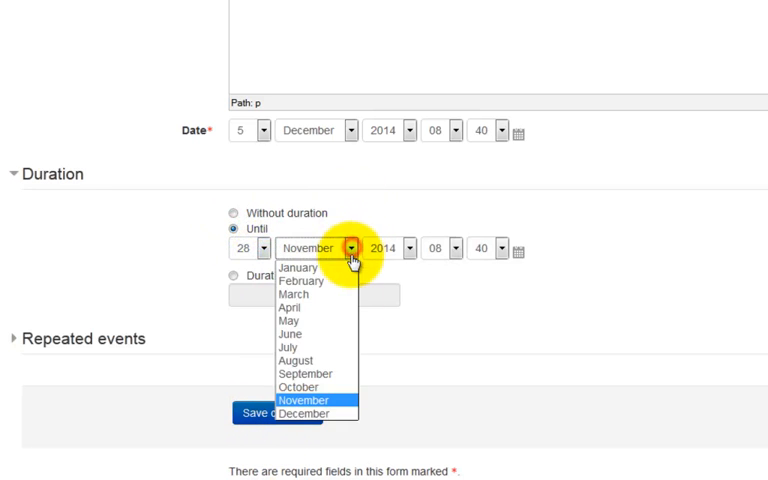
left_click(310, 413)
left_click(263, 248)
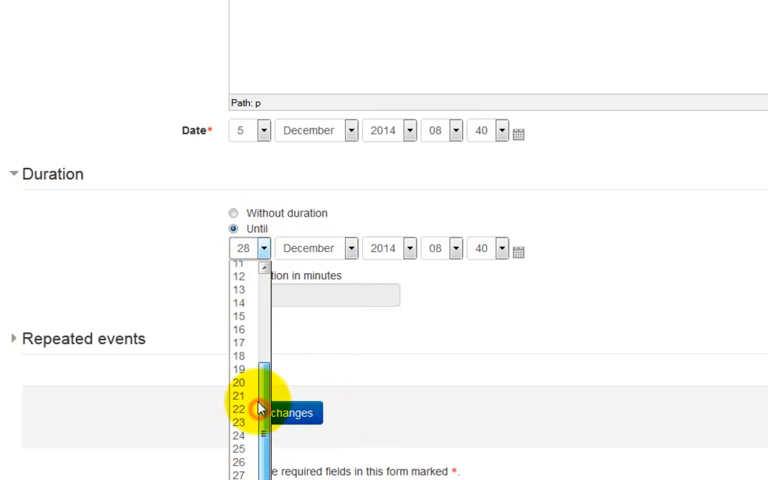
left_click_drag(262, 413, 262, 355)
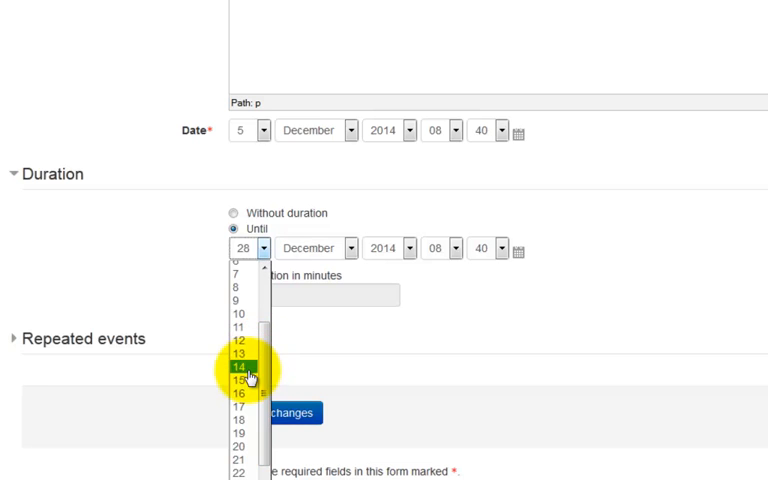
left_click(240, 379)
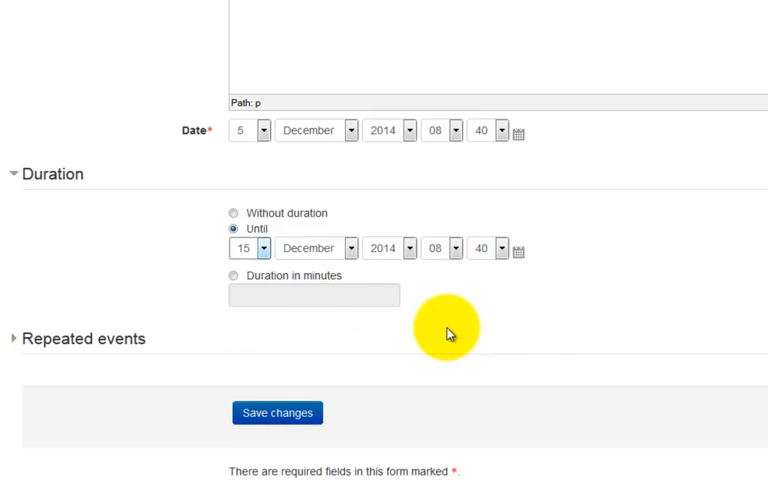
scroll(446, 362, "down", 2)
scroll(446, 362, "down", 2)
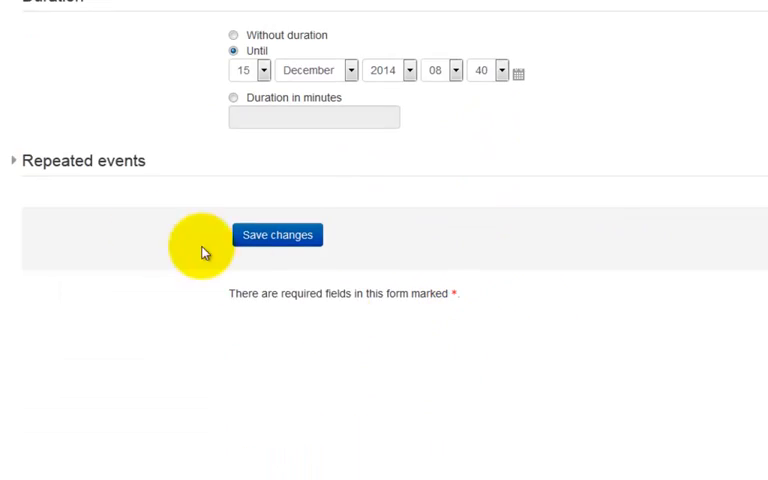
left_click(256, 240)
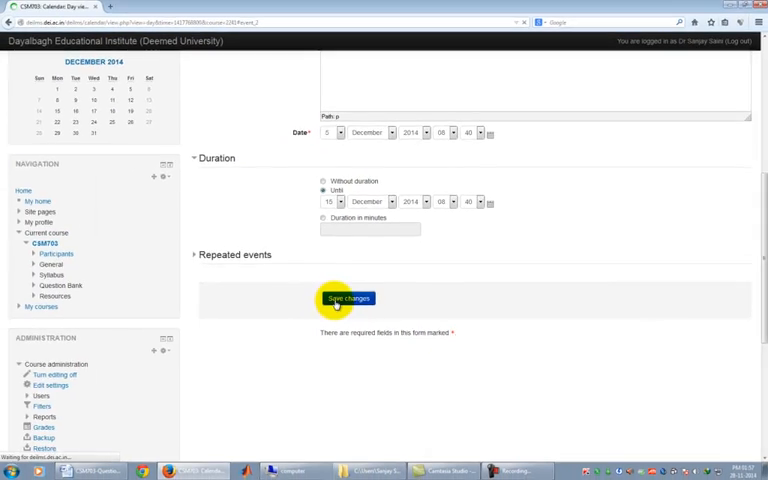
scroll(439, 322, "up", 4)
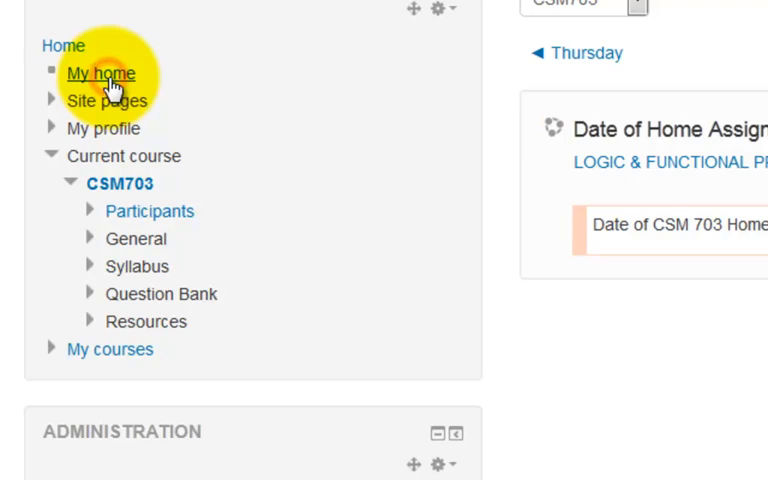
From My home, open Manage my private files and begin browsing the computer for a file
left_click(101, 73)
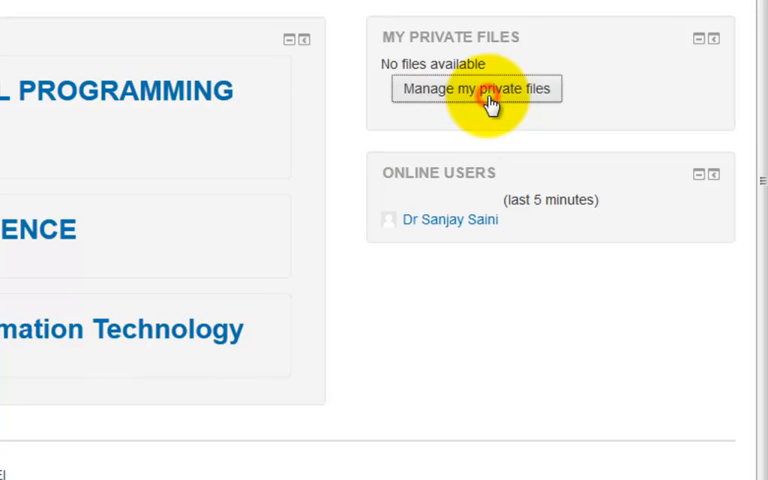
left_click(491, 95)
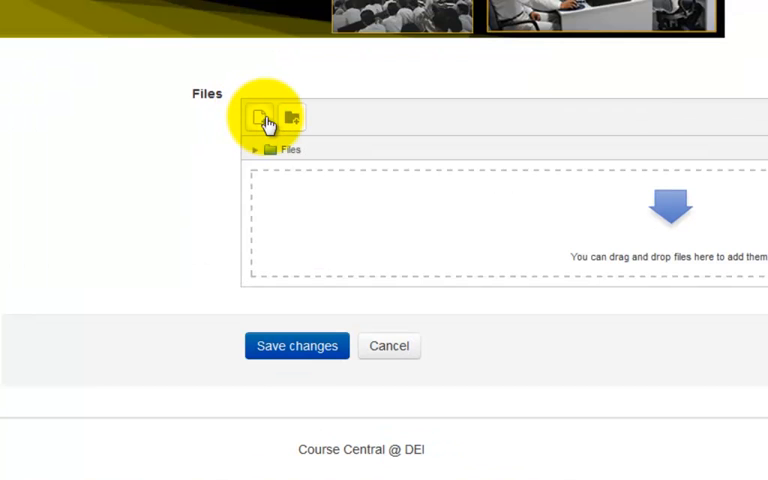
left_click(330, 183)
left_click(400, 143)
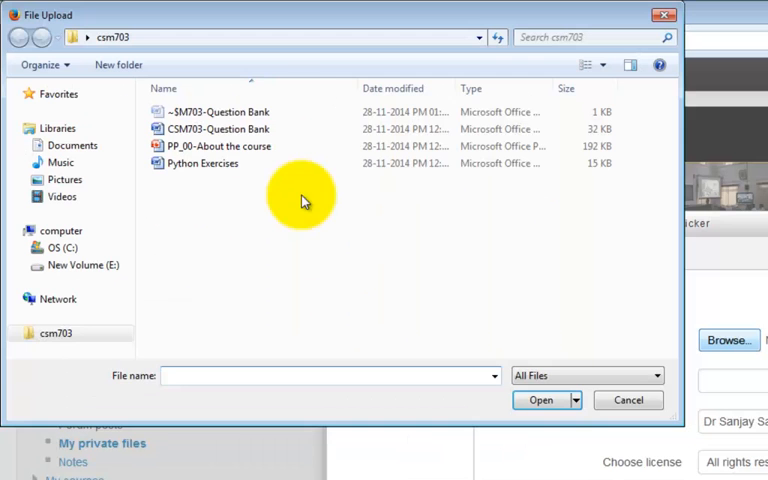
Upload Python Exercises.docx into my private files and save
left_click(112, 91)
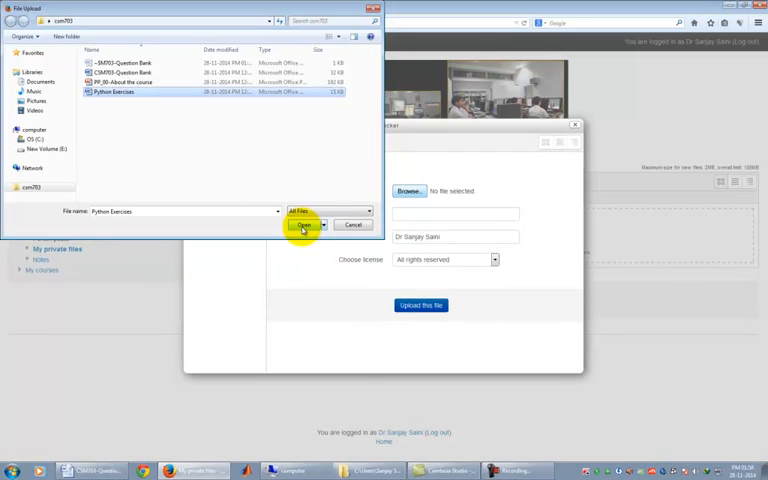
left_click(303, 225)
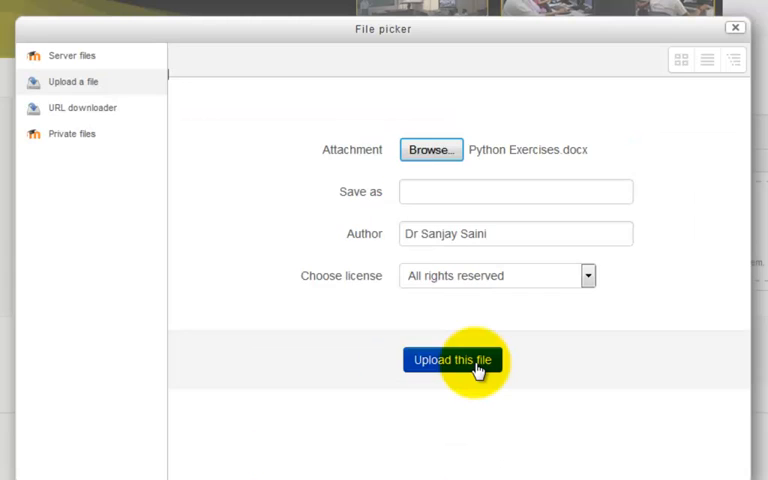
left_click(433, 308)
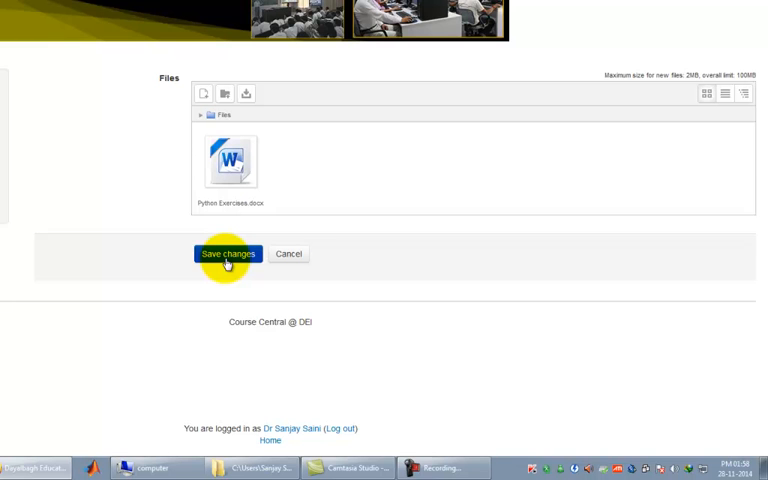
left_click(228, 258)
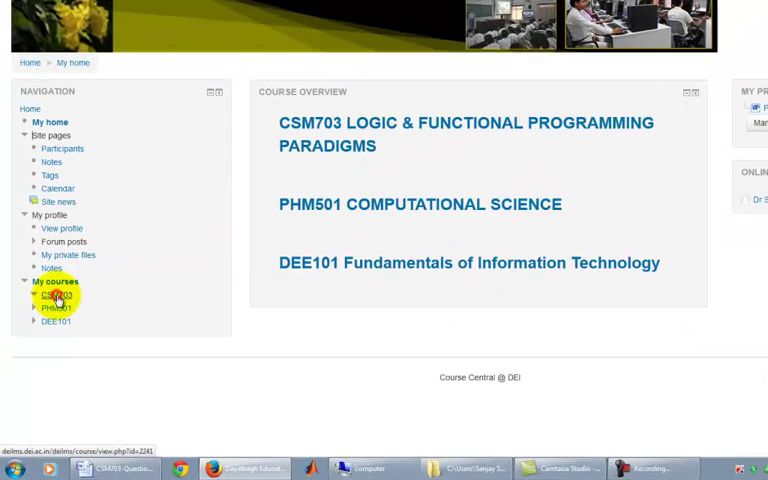
Enter the CSM703 course and switch role to Student to see the student's view
left_click(45, 238)
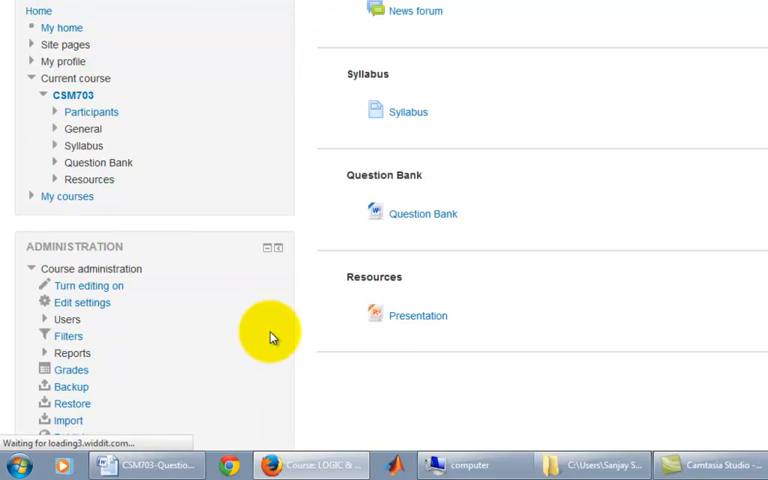
scroll(270, 333, "down", 3)
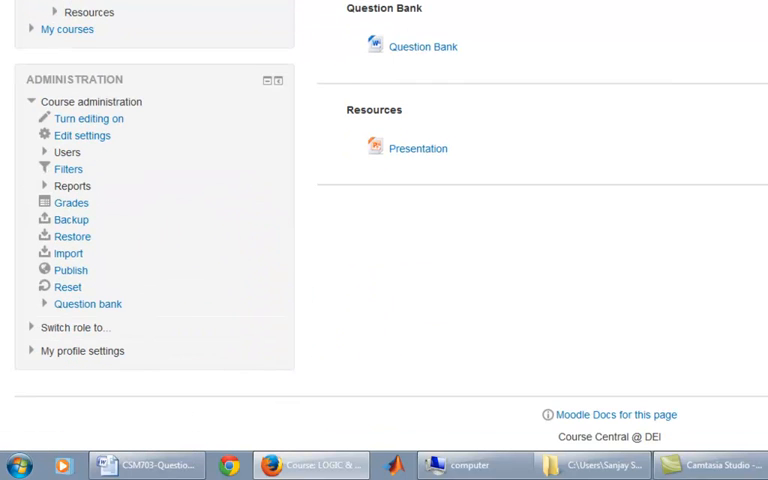
left_click(33, 327)
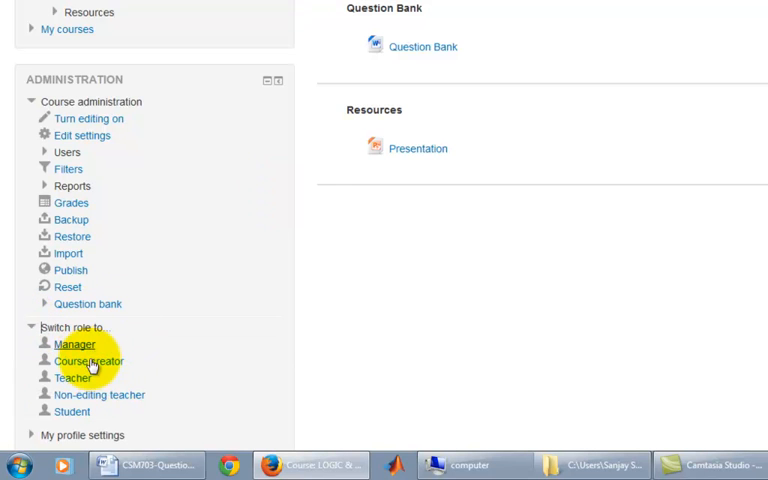
left_click(72, 412)
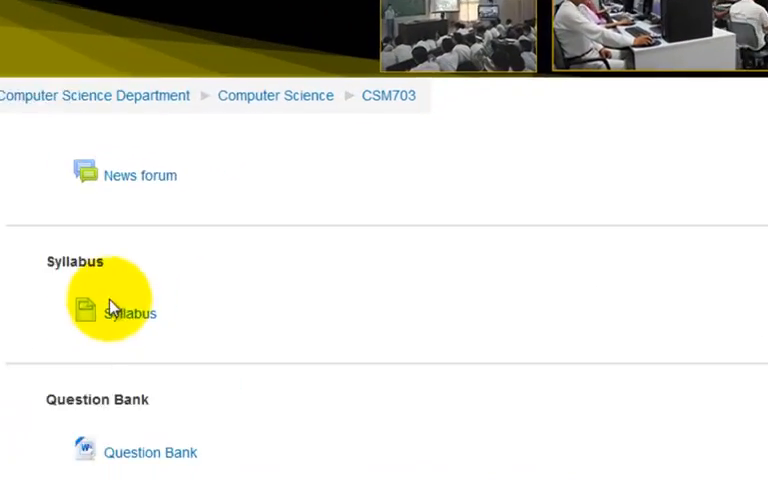
left_click(113, 308)
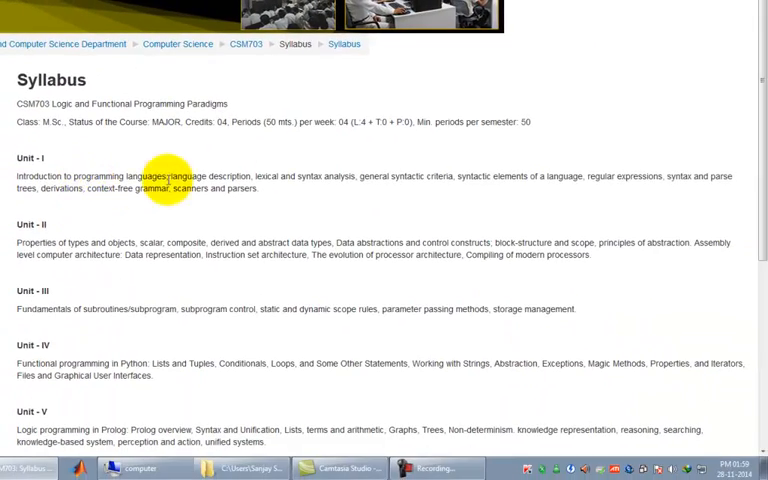
left_click(253, 47)
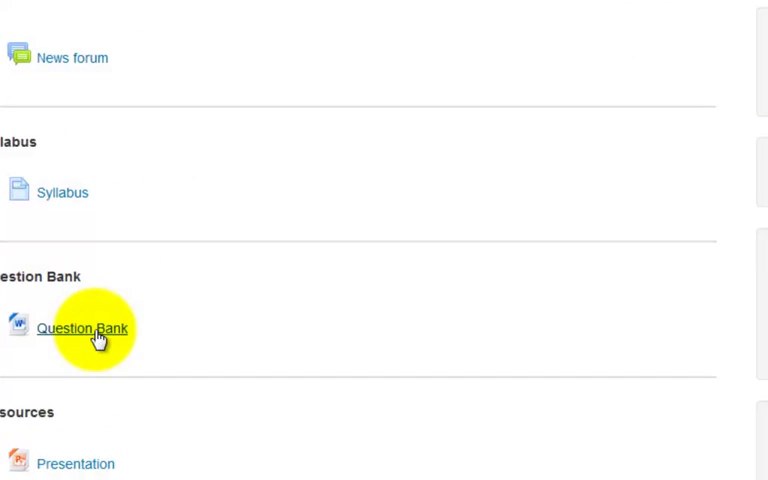
left_click(97, 338)
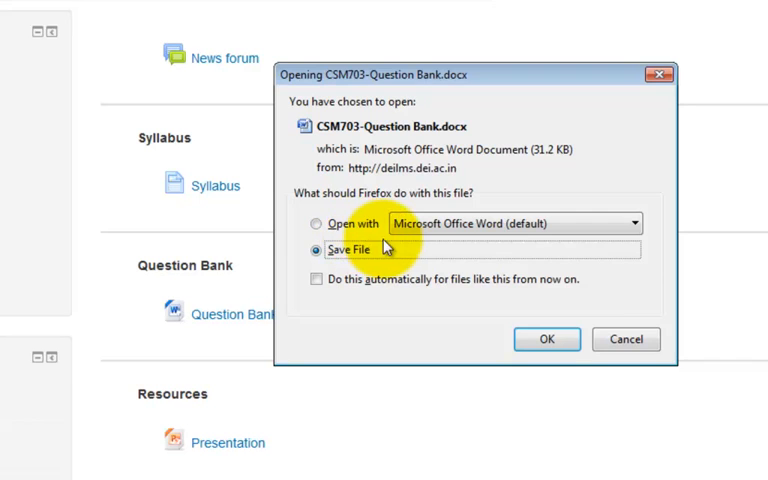
left_click(625, 339)
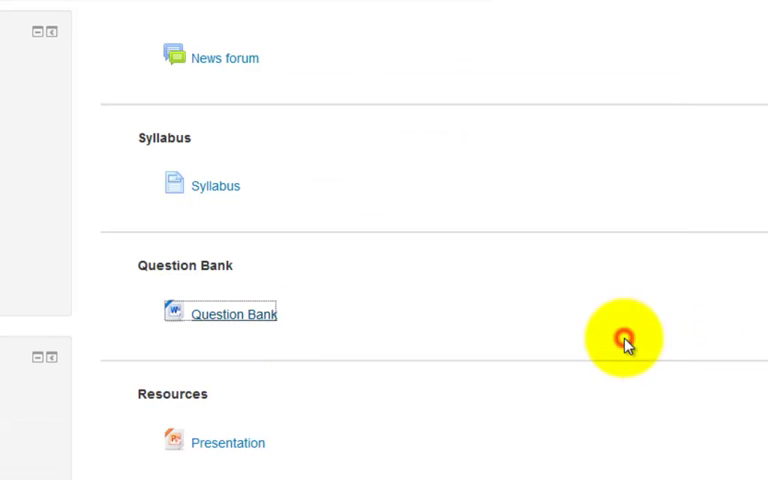
left_click(228, 443)
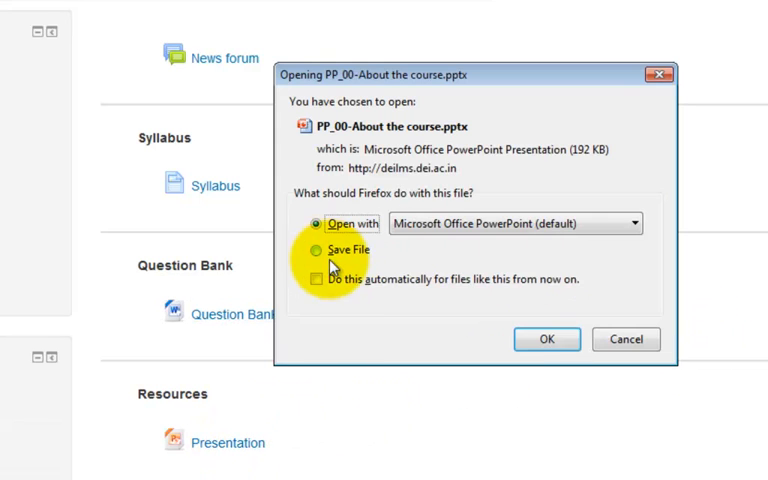
left_click(316, 250)
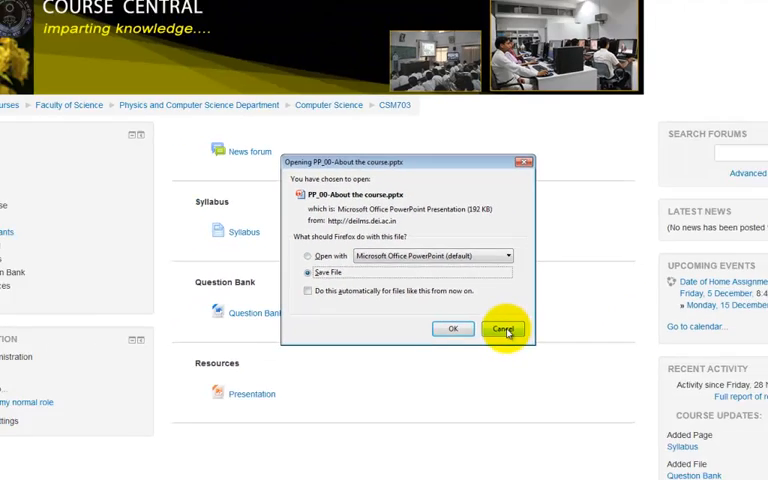
left_click(622, 338)
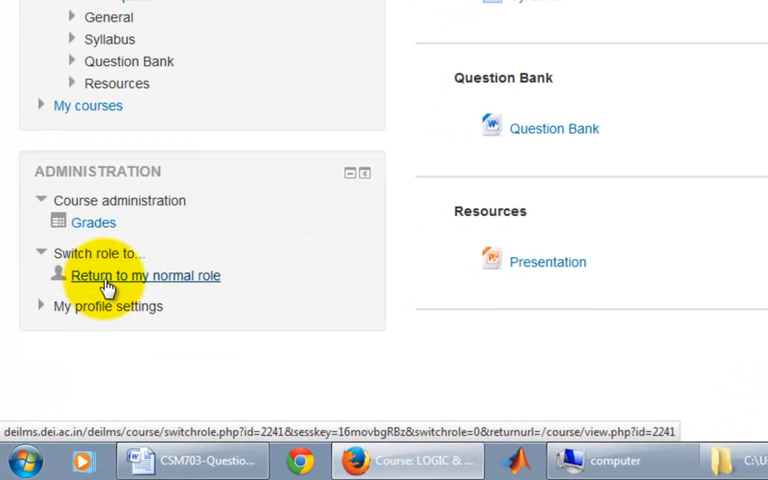
Return to my normal teacher role on the CSM703 course
left_click(107, 285)
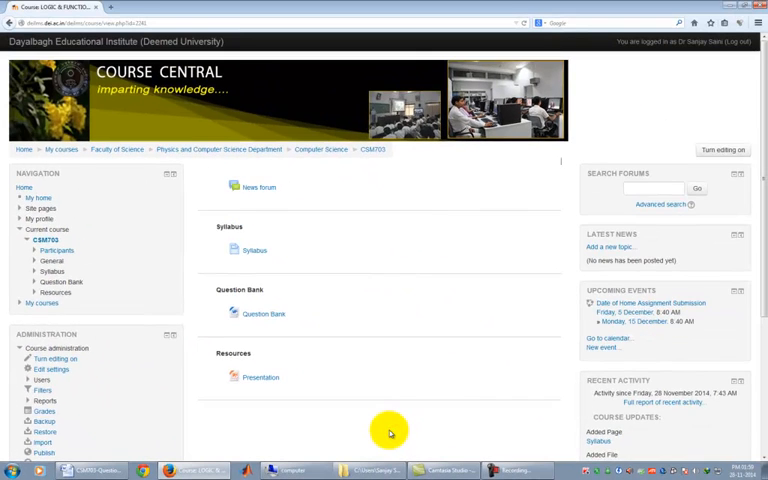
scroll(390, 432, "down", 2)
scroll(390, 432, "down", 3)
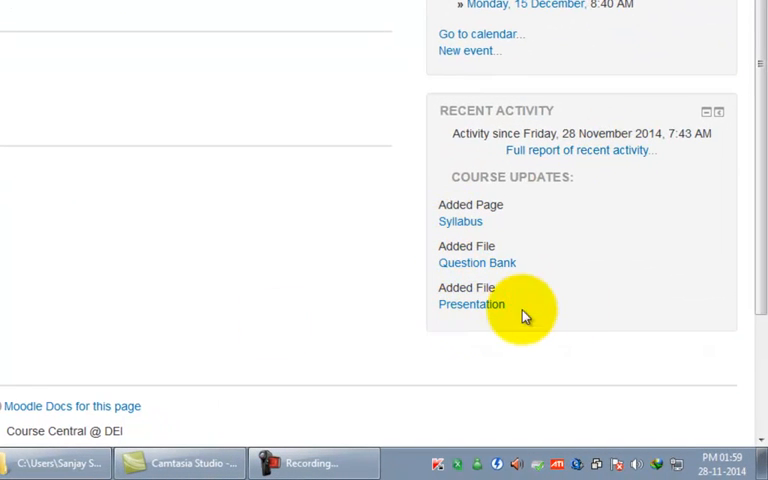
scroll(652, 275, "up", 2)
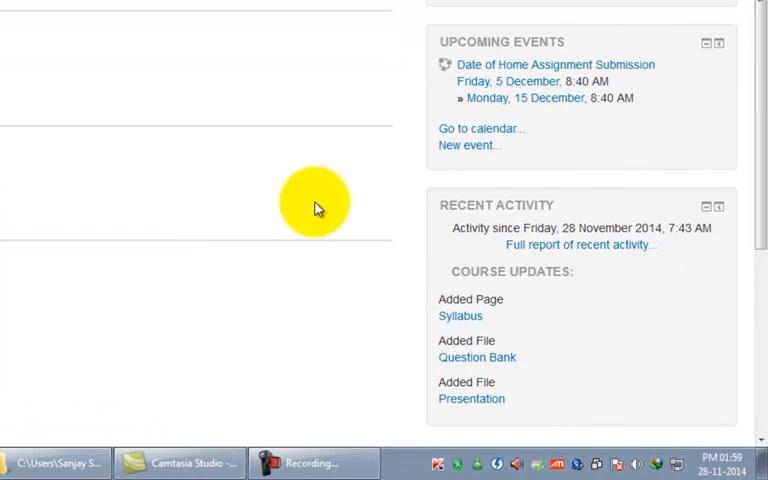
scroll(292, 188, "up", 2)
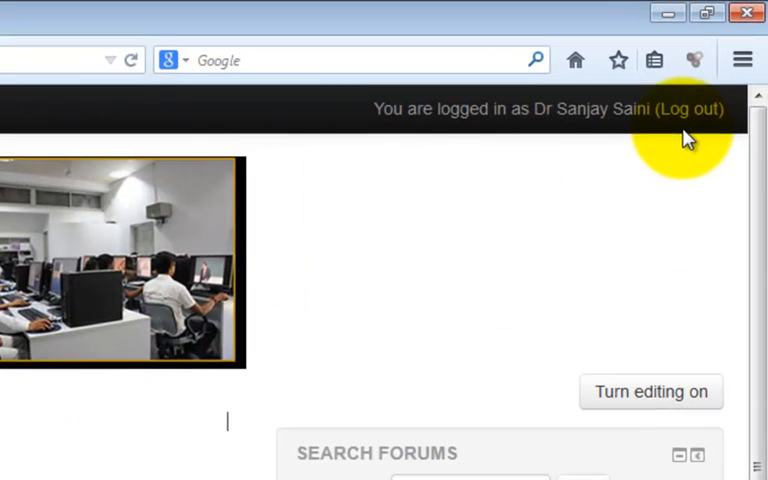
Log out of DEI Course Central from the top-right account link
left_click(722, 70)
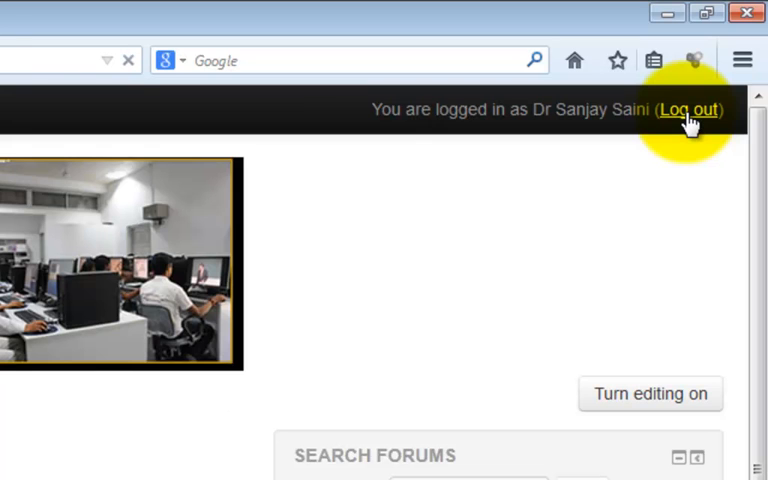